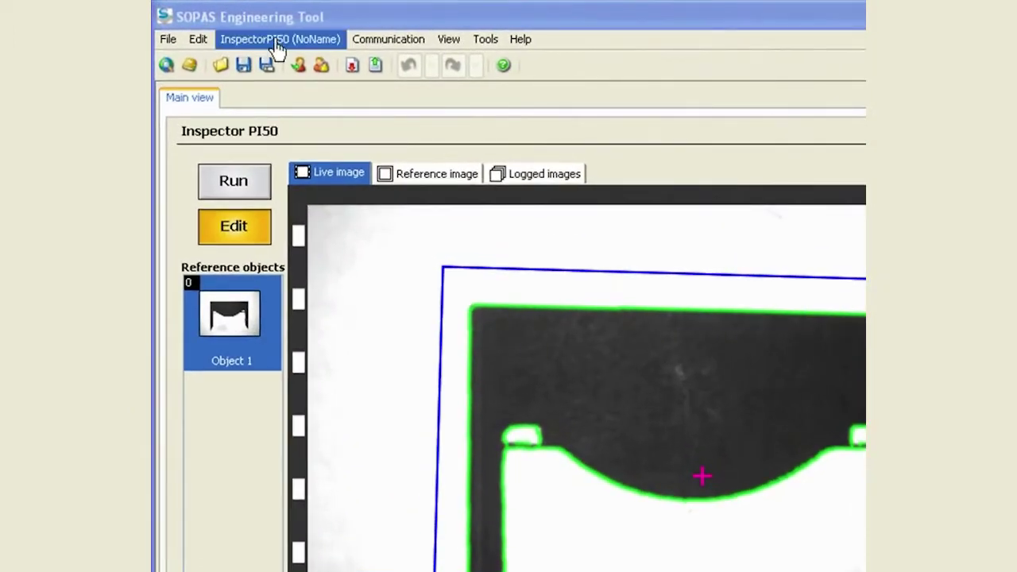
Open the InspectorPI50 (NoName) device menu.
left_click(277, 40)
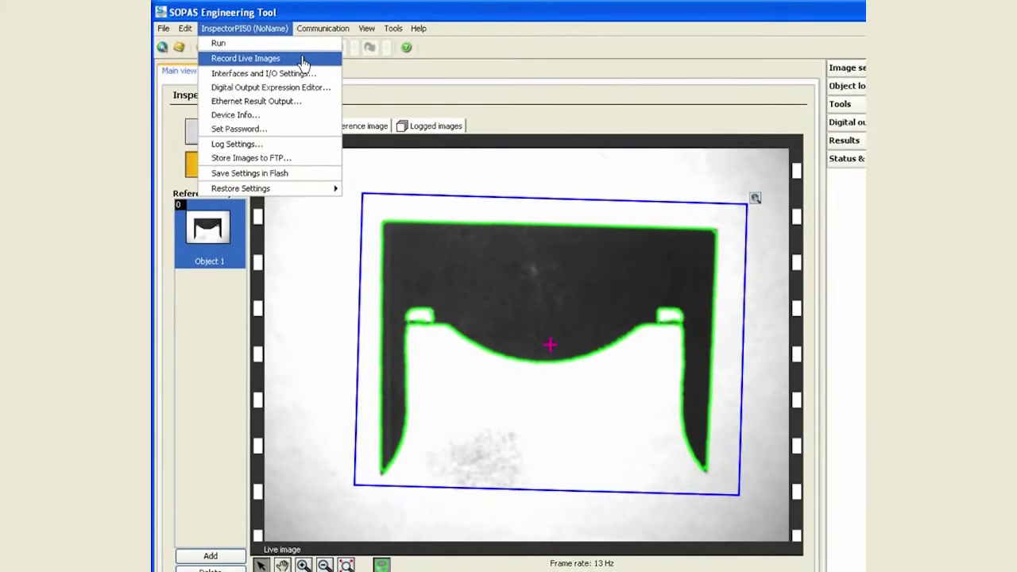
Record live images into a new desktop folder 'Test', stopping after about 55 captures.
left_click(303, 62)
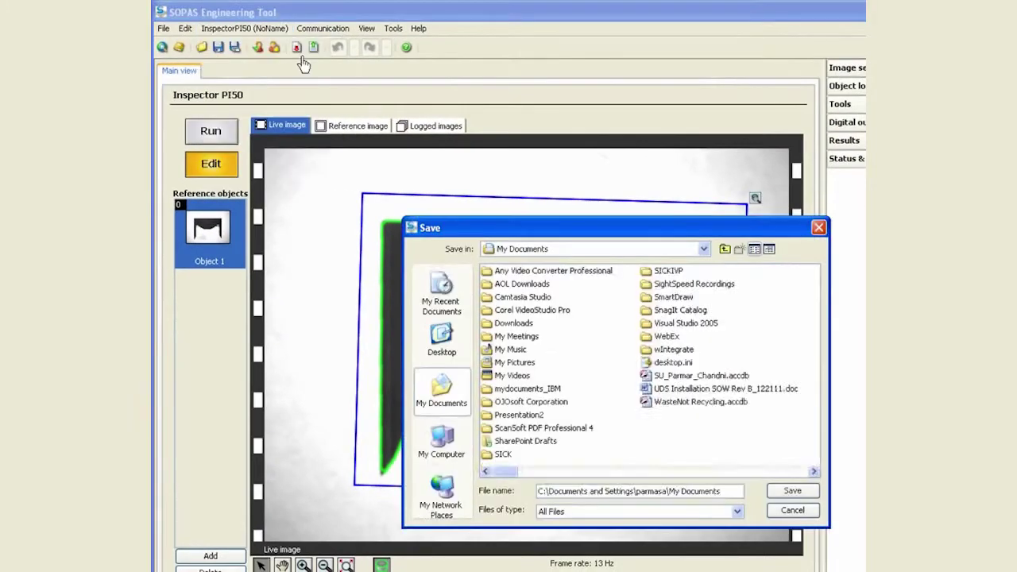
left_click(445, 338)
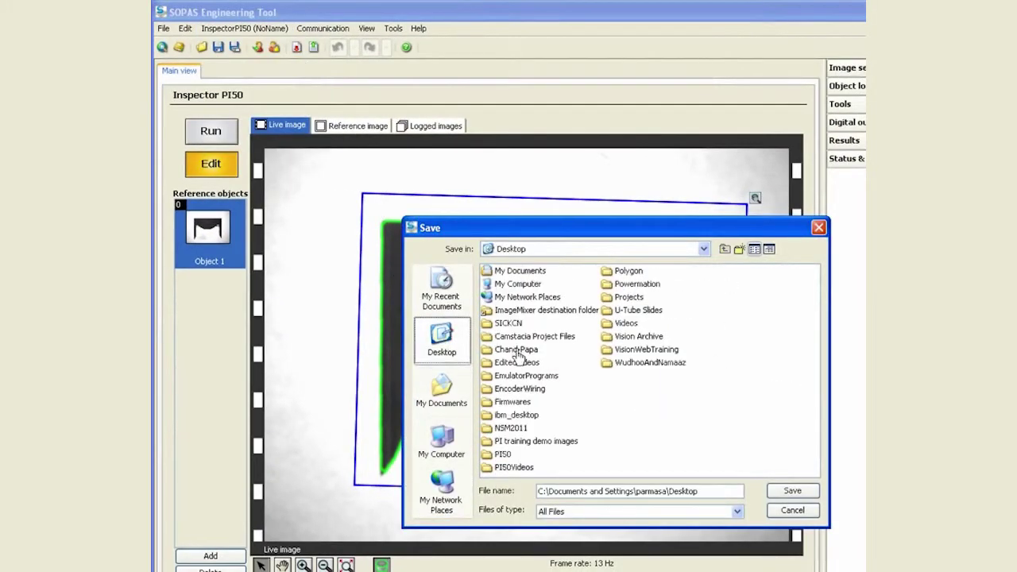
left_click(739, 249)
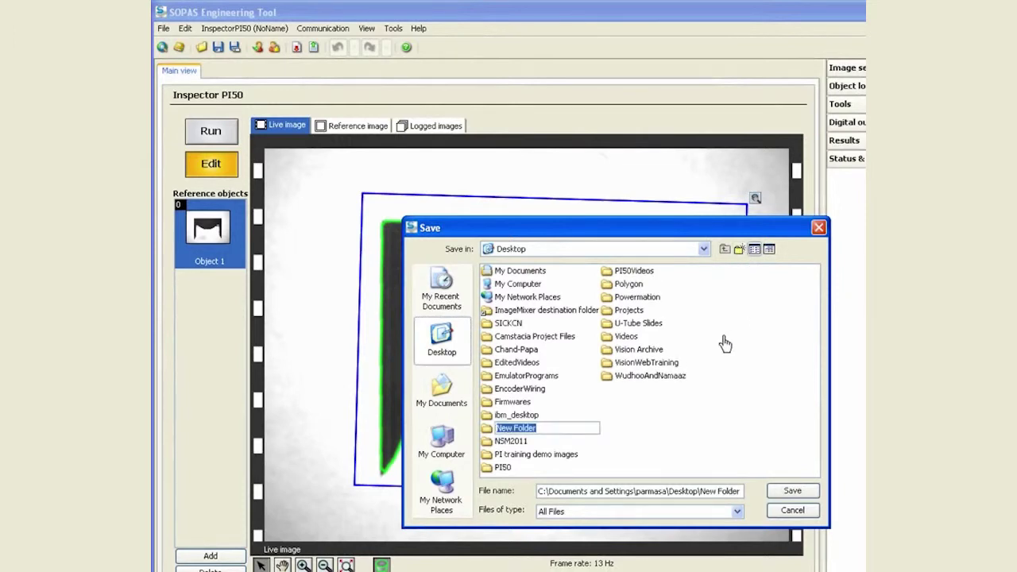
type("Test")
key("Return")
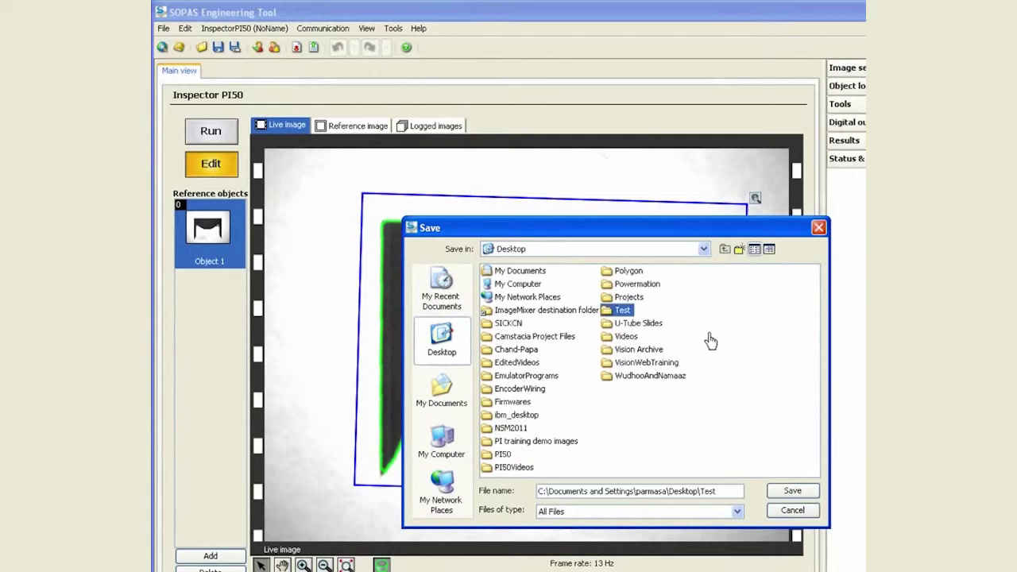
double_click(623, 310)
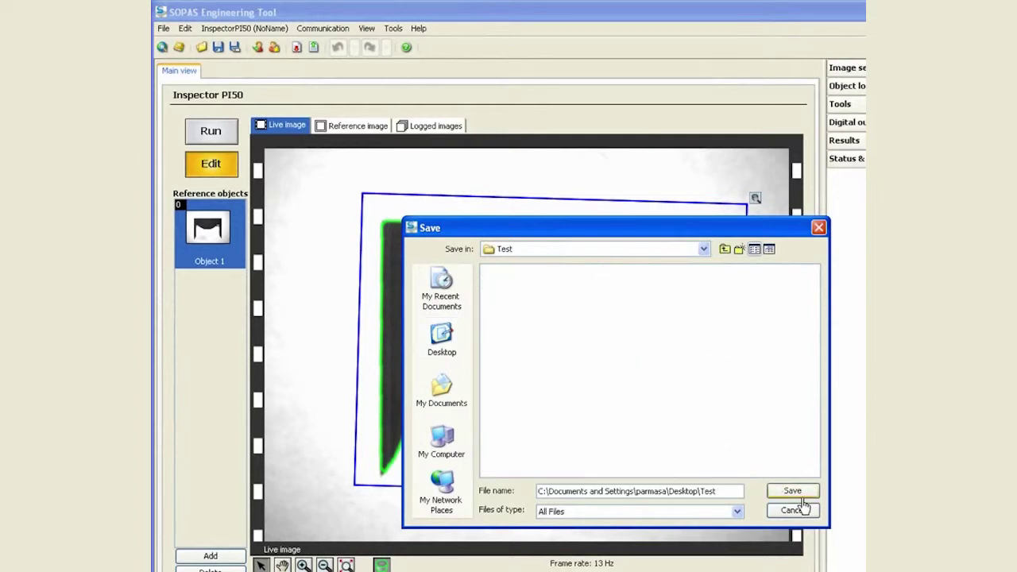
left_click(805, 496)
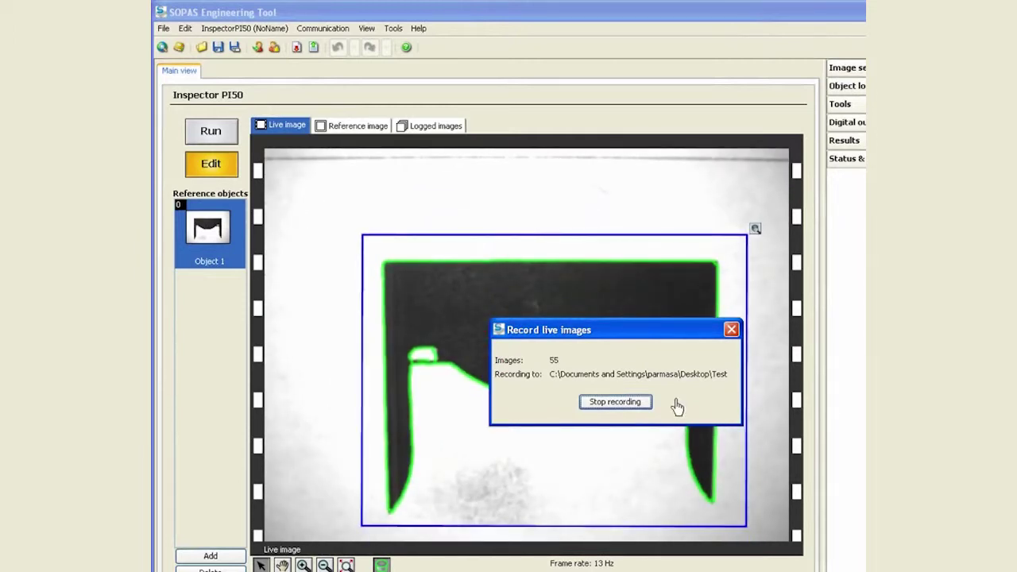
left_click(627, 403)
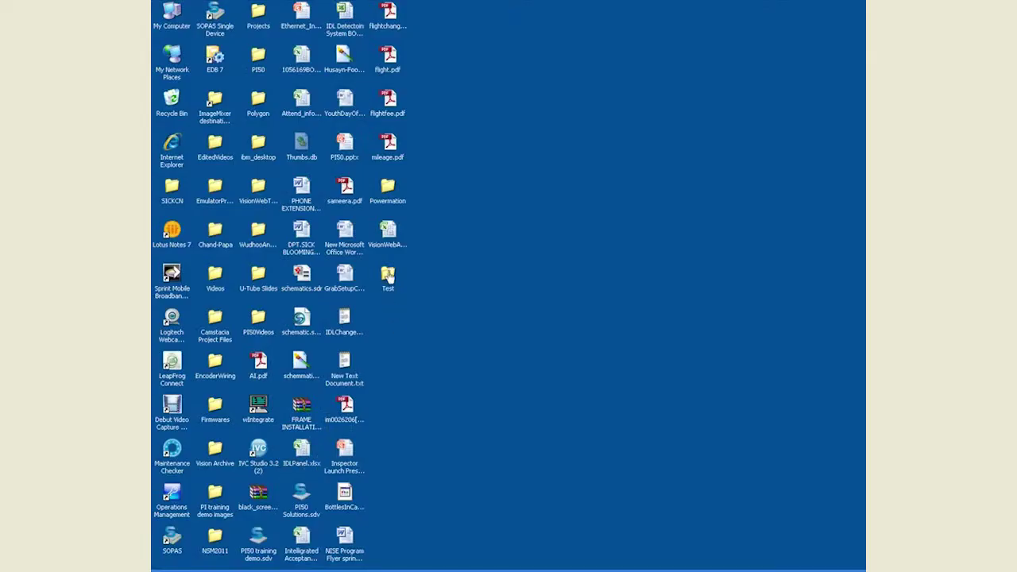
Open the desktop Test folder maximized and switch it to Thumbnails view.
double_click(388, 277)
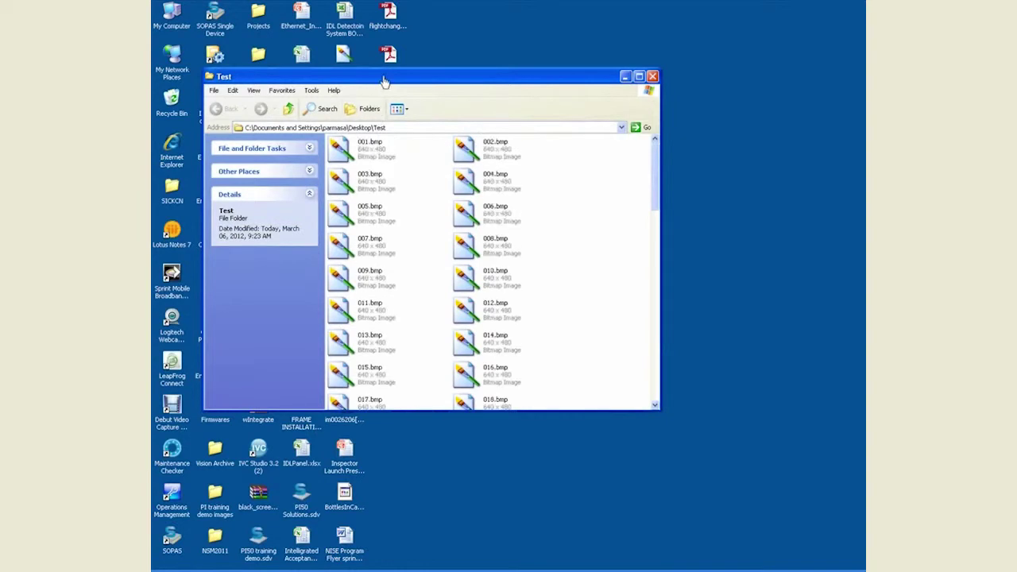
double_click(381, 76)
left_click(201, 21)
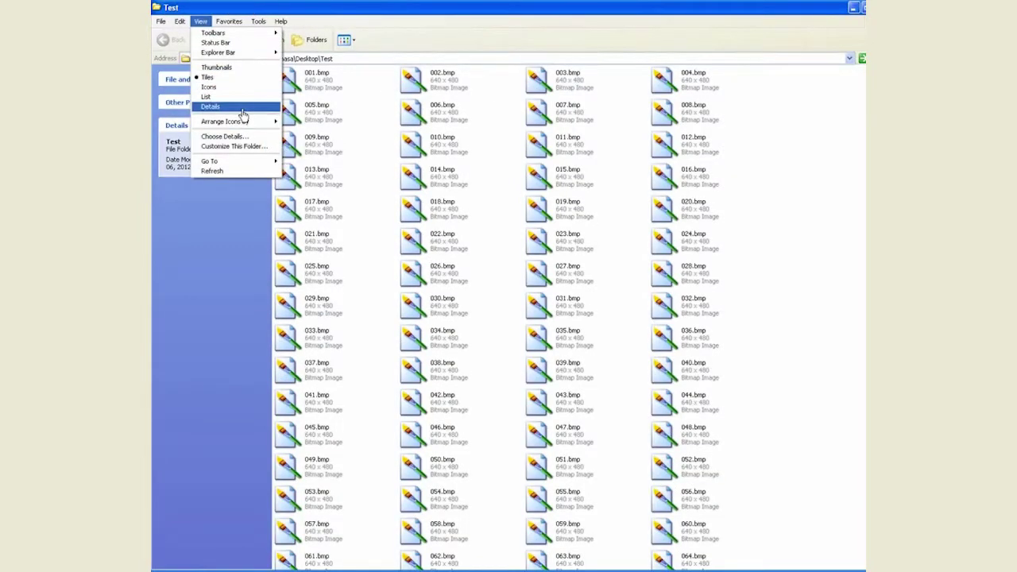
left_click(240, 68)
Scroll through the 65 captured 640 x 480 .bmp images, then return to SOPAS.
scroll(527, 250, "down", 3)
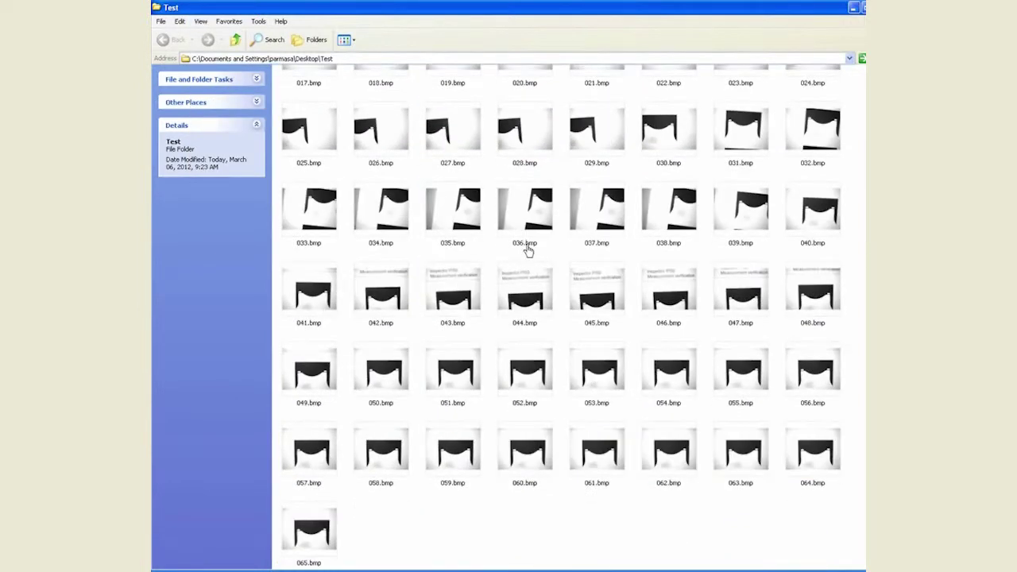
scroll(527, 250, "up", 3)
scroll(527, 250, "down", 3)
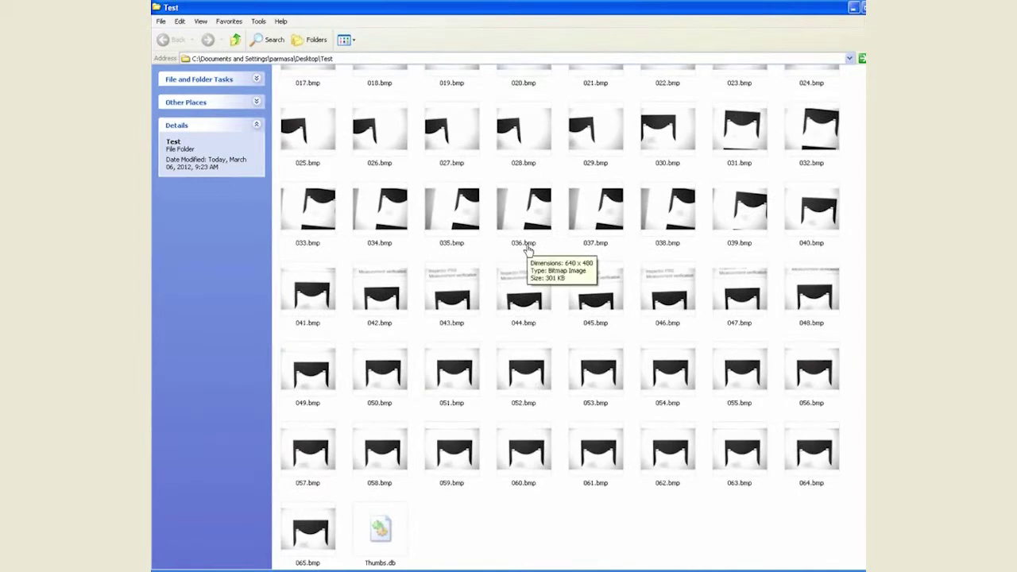
scroll(527, 250, "up", 3)
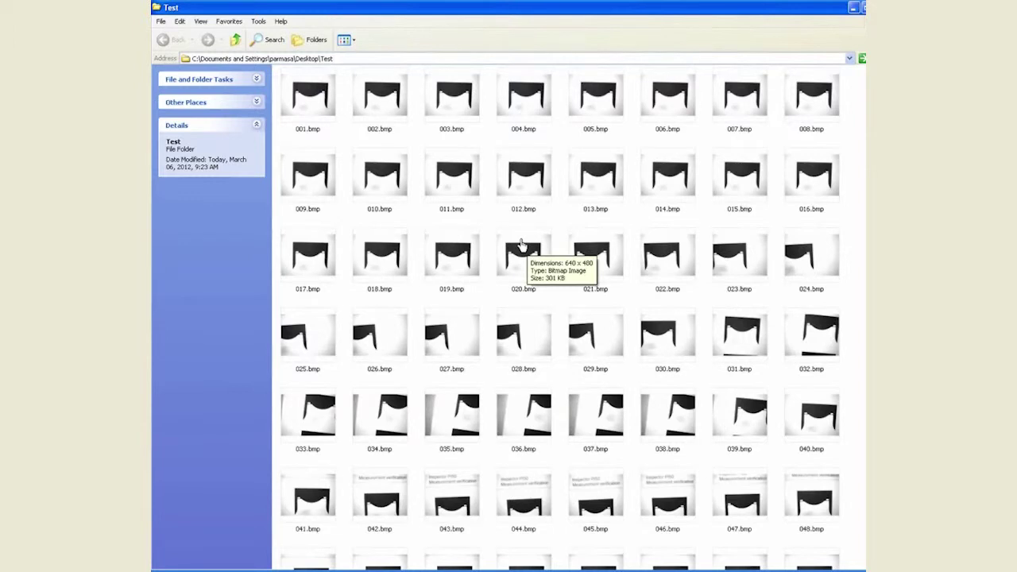
scroll(522, 245, "down", 10)
scroll(522, 245, "up", 10)
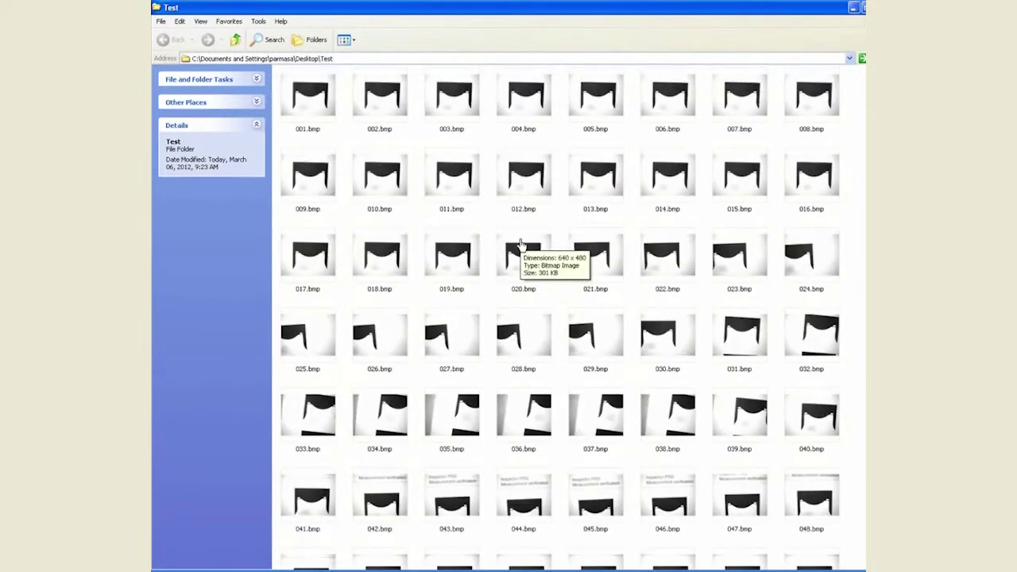
scroll(522, 244, "down", 5)
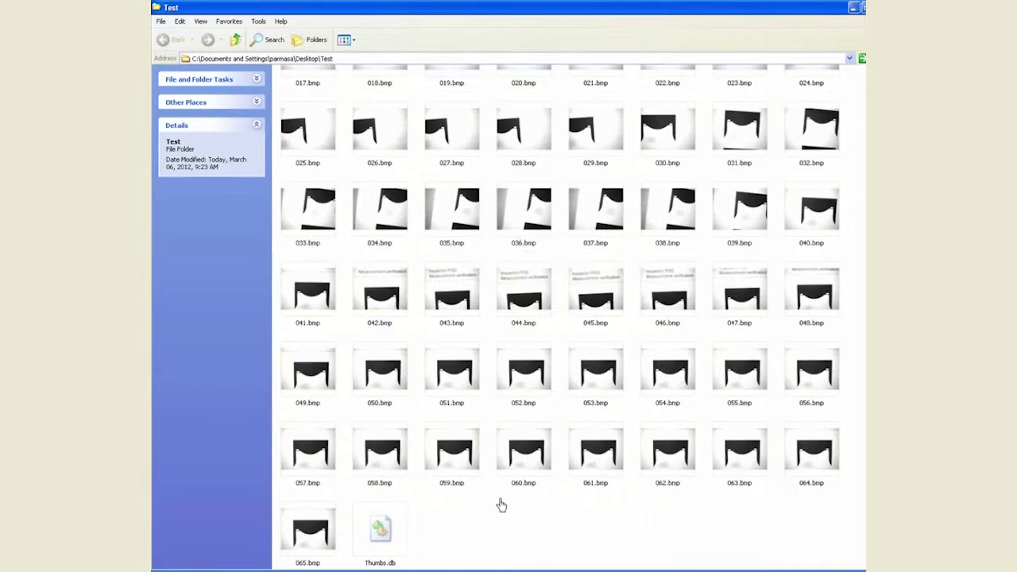
left_click(546, 571)
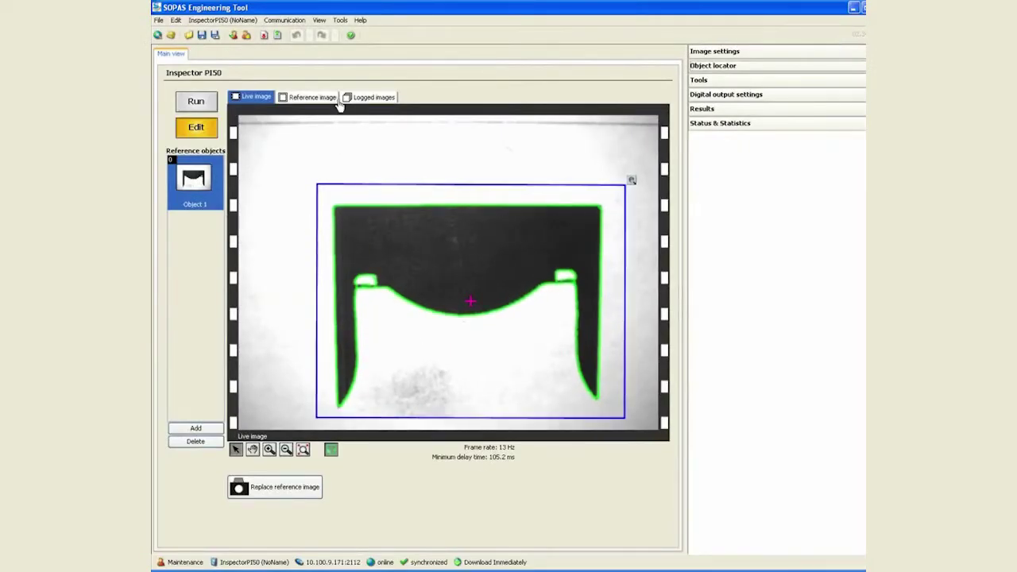
Change the InspectorPI50 Log Settings from Failed to All, then return to the live image.
left_click(376, 101)
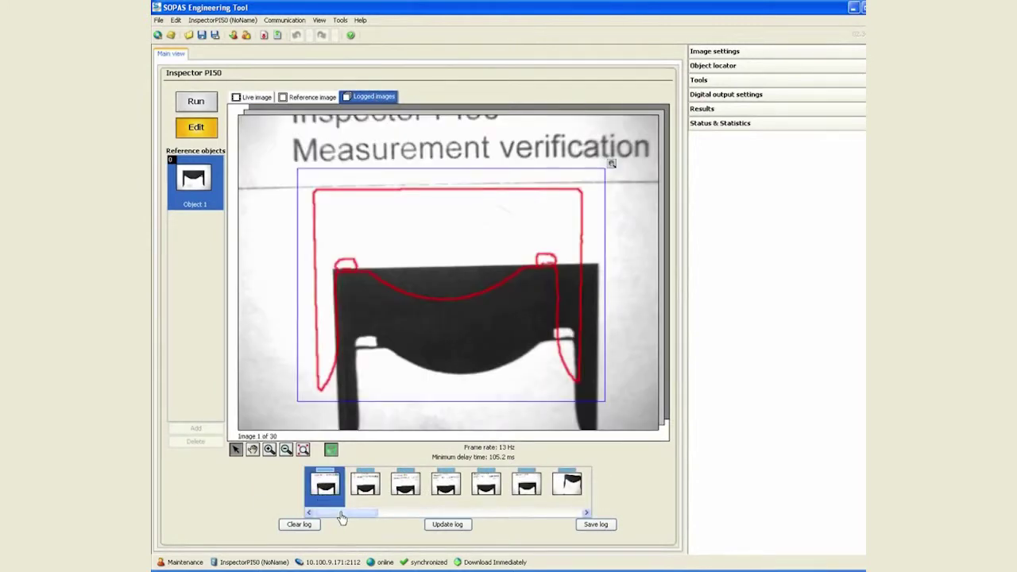
left_click_drag(334, 515, 461, 520)
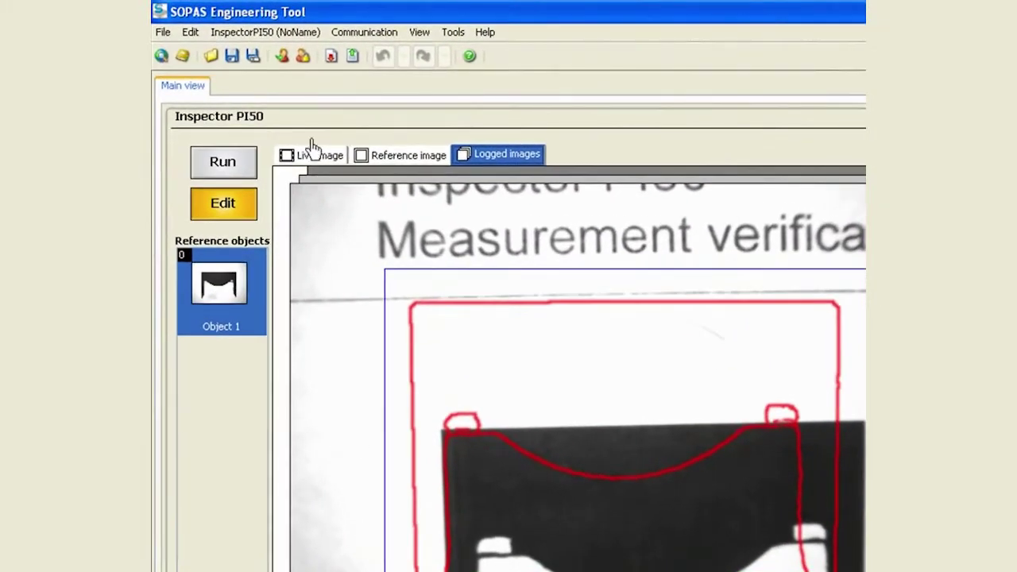
left_click(260, 35)
left_click(263, 35)
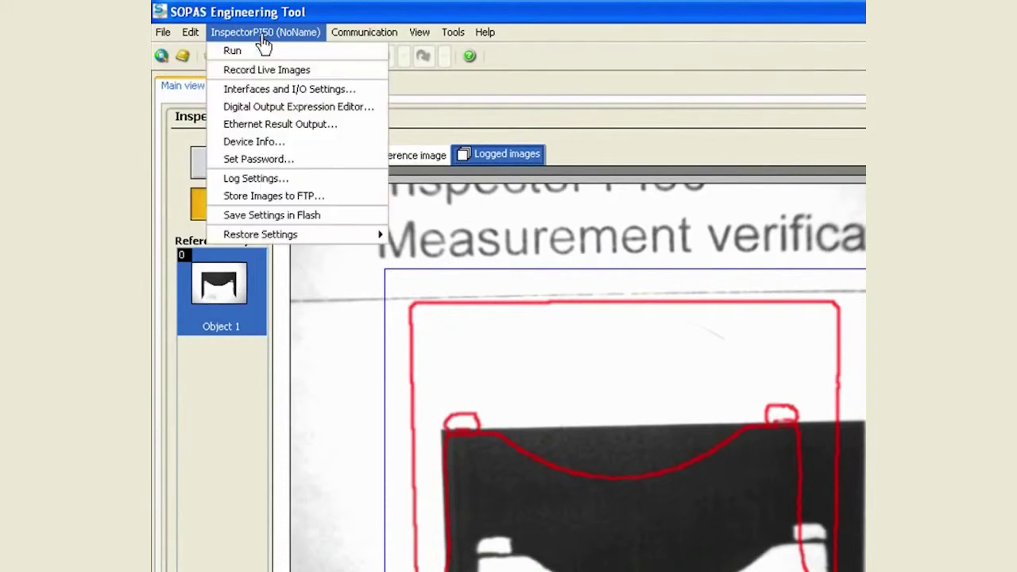
left_click(283, 182)
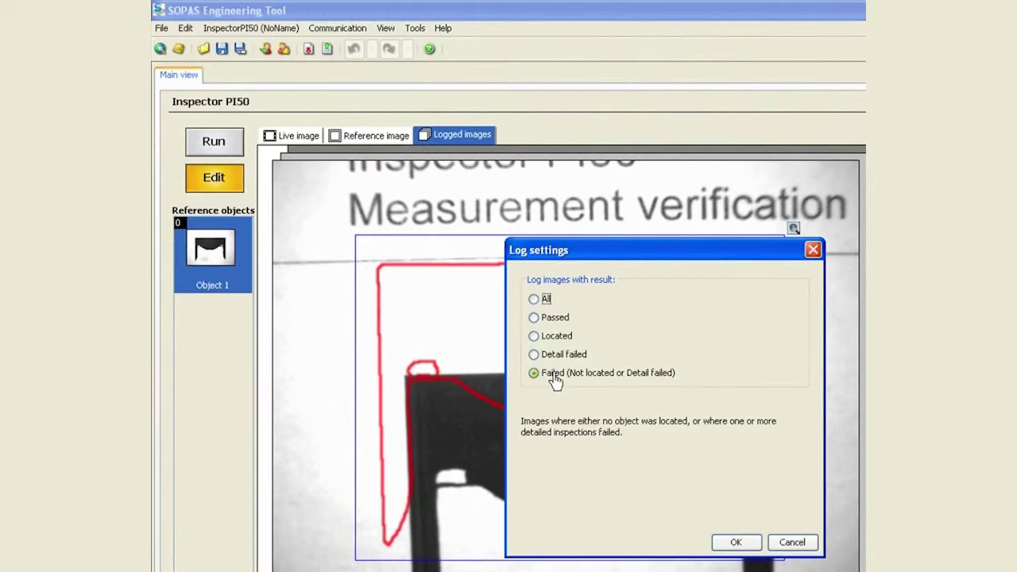
left_click(544, 302)
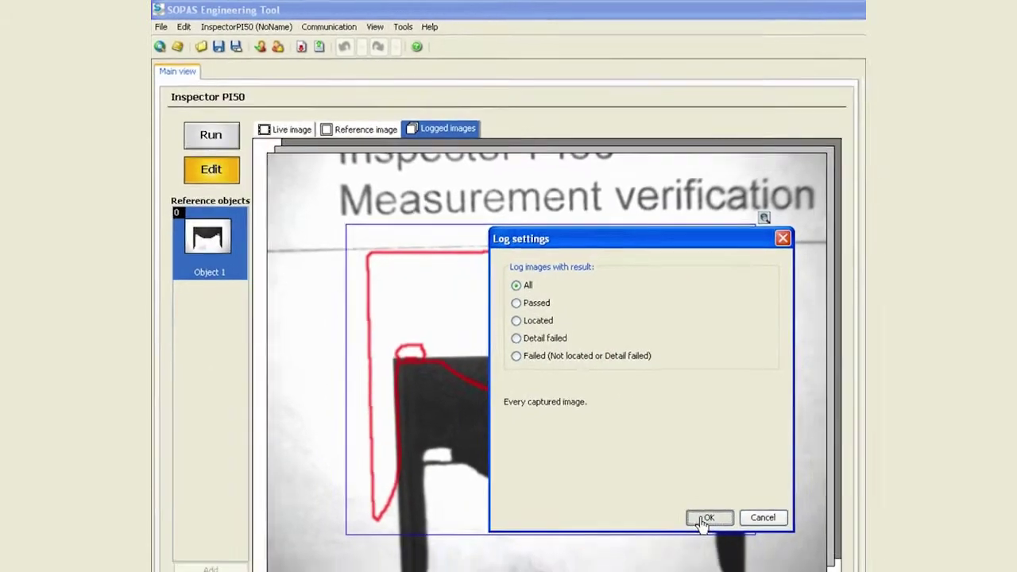
left_click(704, 518)
left_click(286, 129)
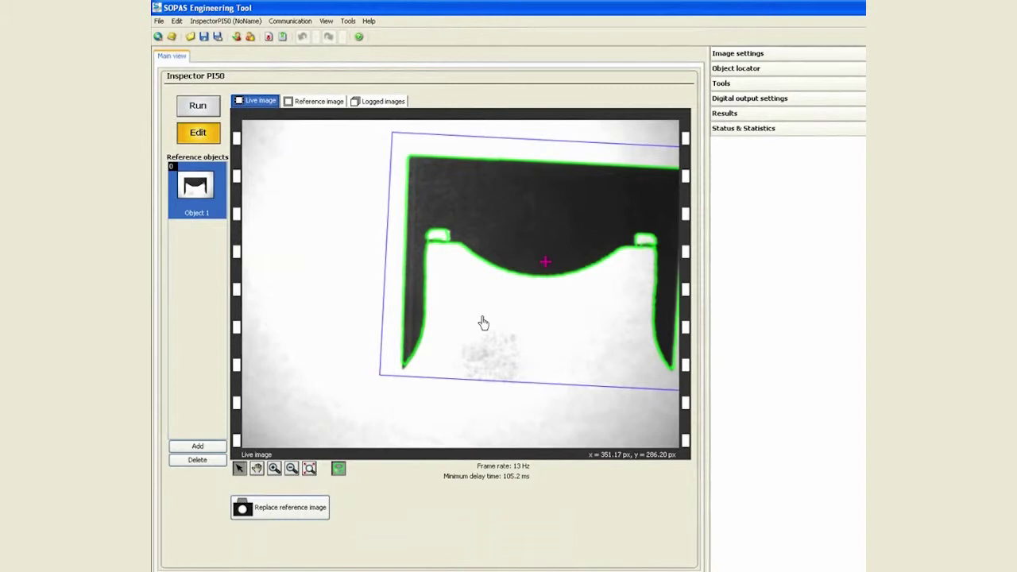
Step through the logged image thumbnails, viewing images up to number 20.
left_click(401, 103)
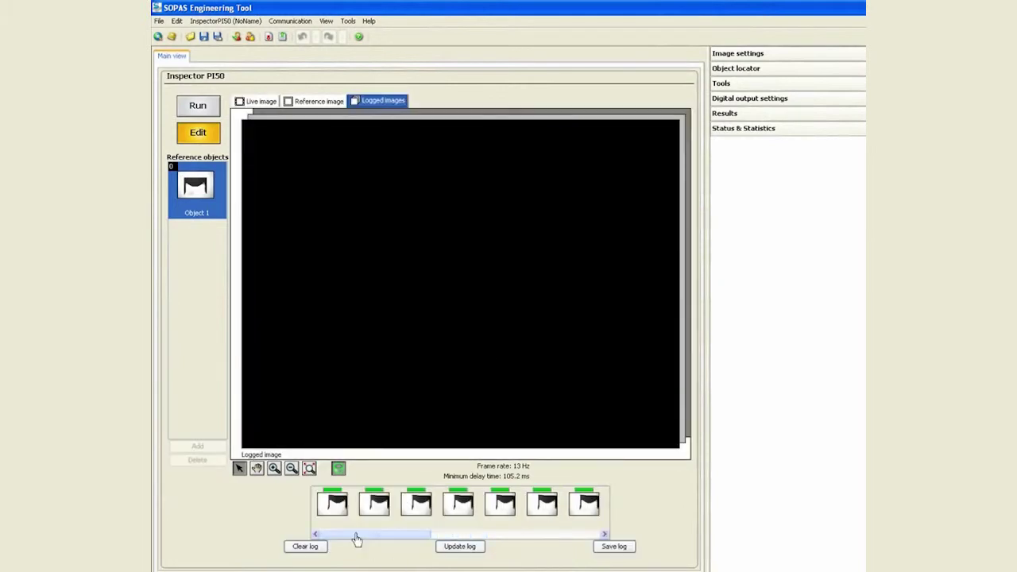
left_click(337, 510)
left_click(374, 506)
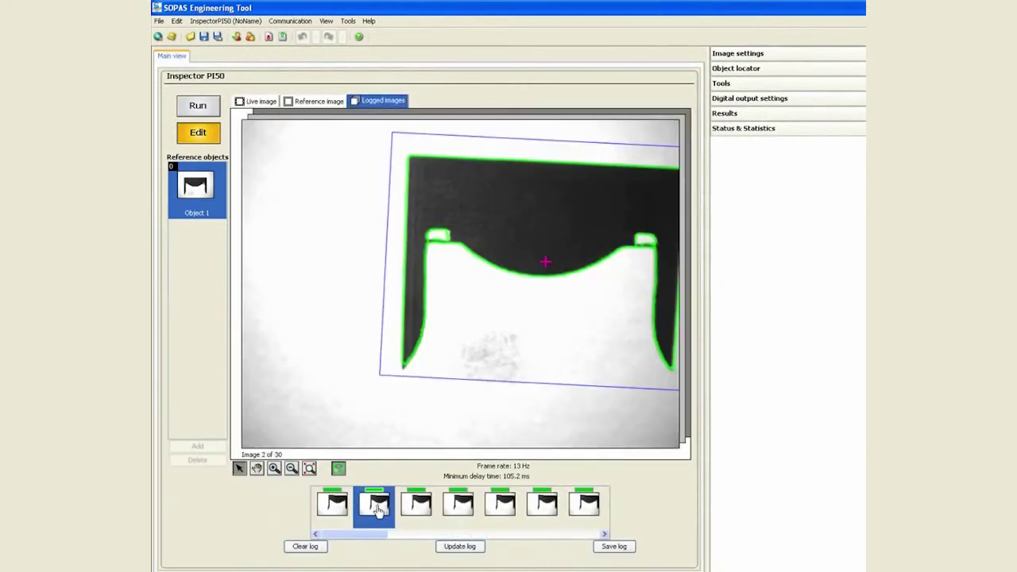
left_click(417, 506)
left_click(458, 505)
left_click_drag(378, 536, 342, 540)
left_click(435, 506)
left_click(477, 506)
left_click(526, 507)
left_click(561, 505)
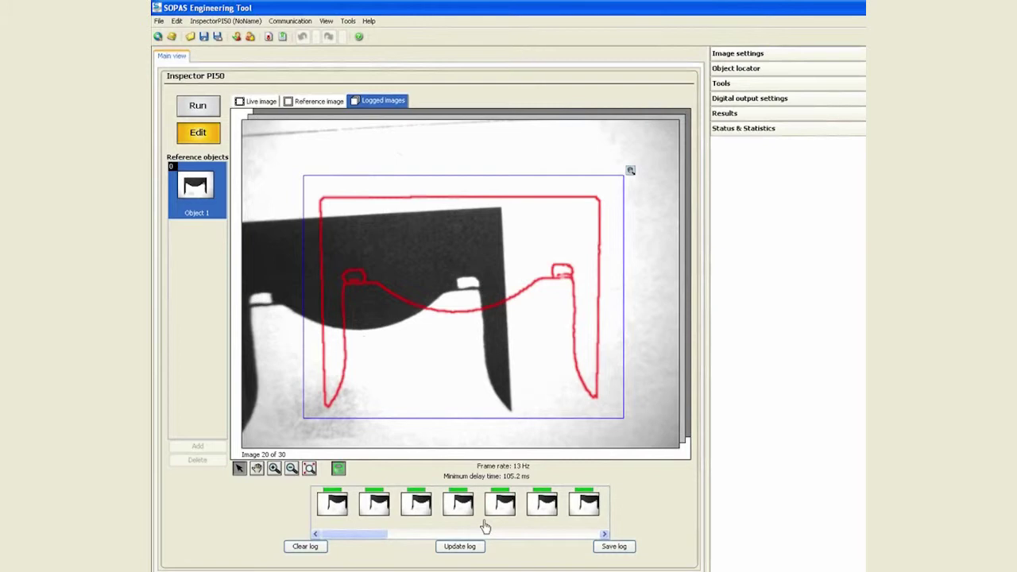
Save the 30-image log into a new desktop folder named 'Test2'.
left_click(613, 547)
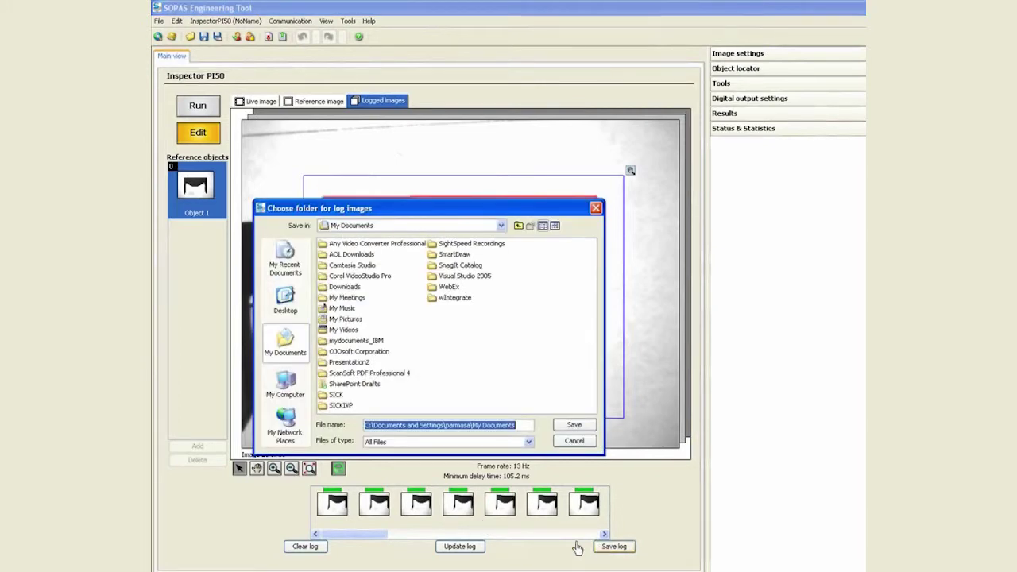
left_click(286, 304)
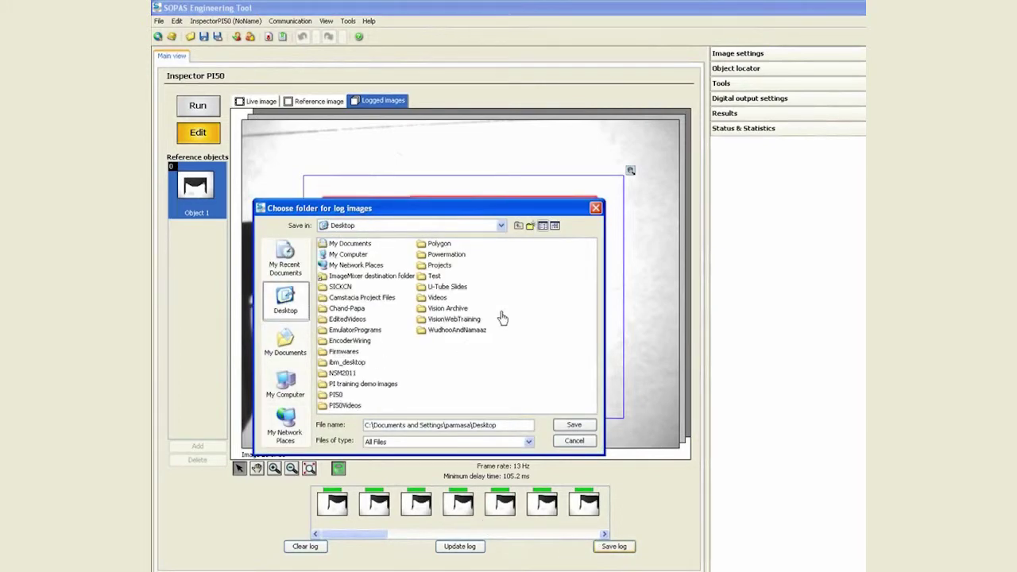
left_click(531, 227)
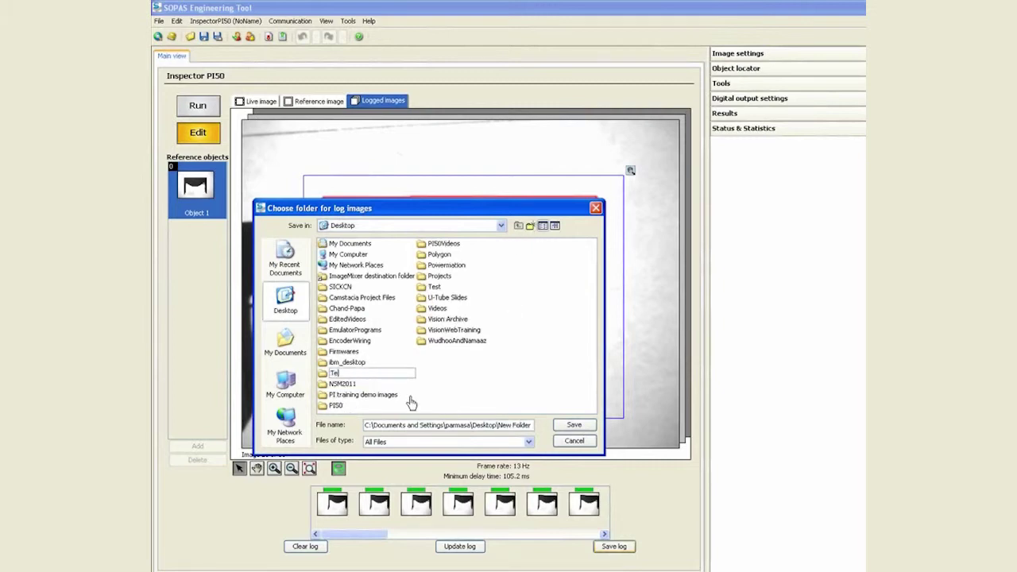
key("Return")
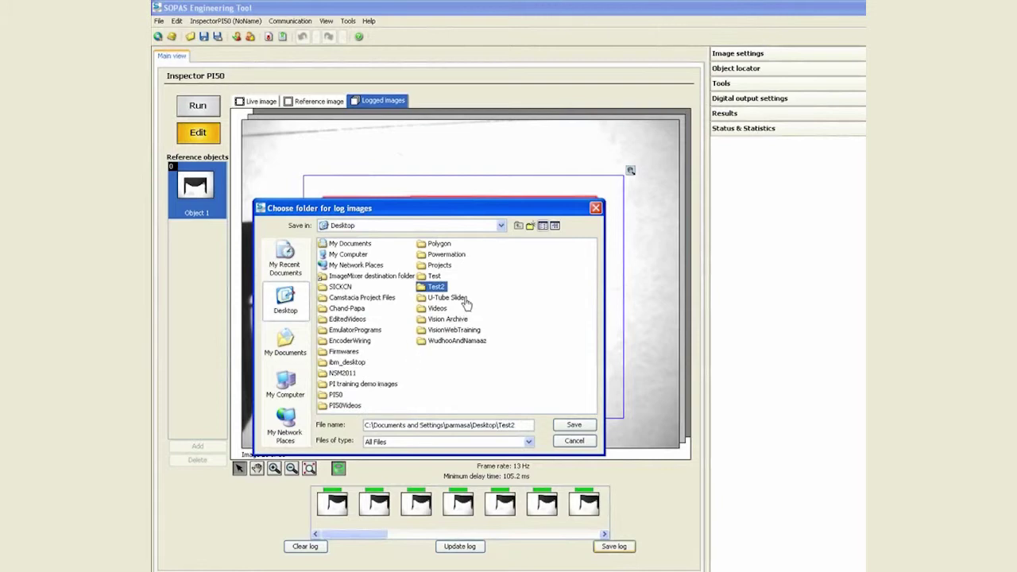
double_click(437, 287)
left_click(574, 425)
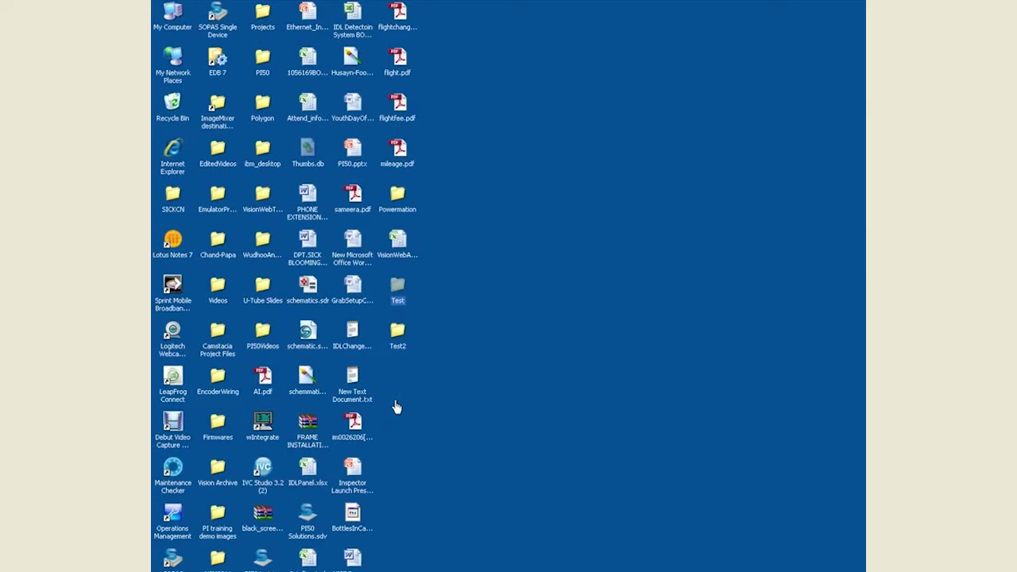
Open Test2 maximized and inspect an image in LogImagesWithoutGraphics.
double_click(397, 340)
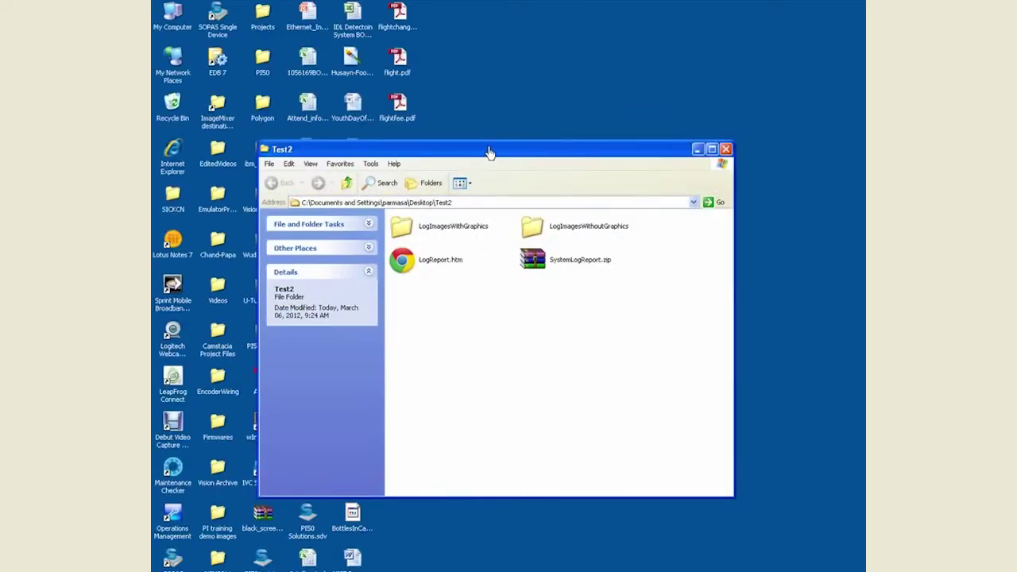
double_click(490, 153)
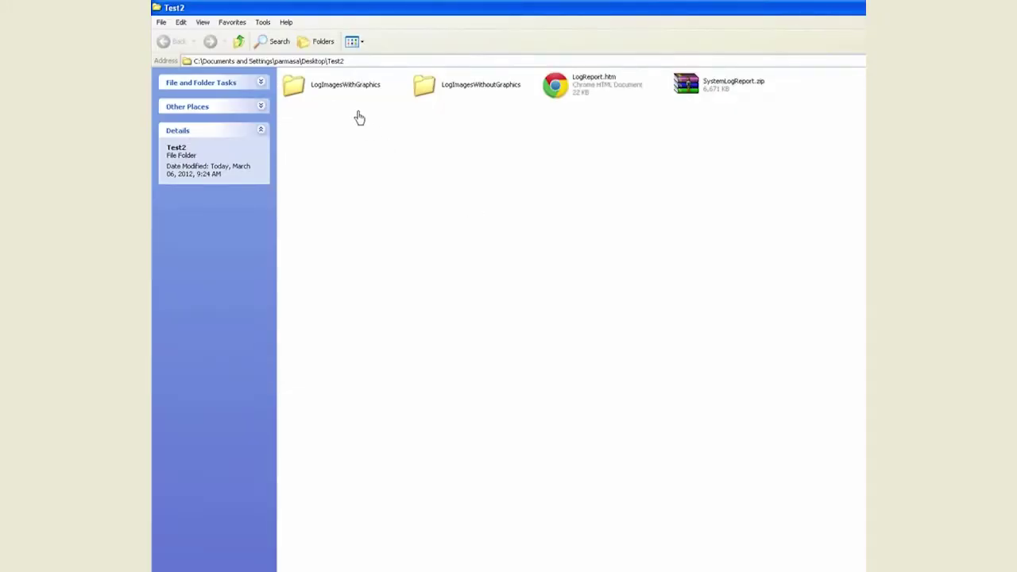
double_click(451, 92)
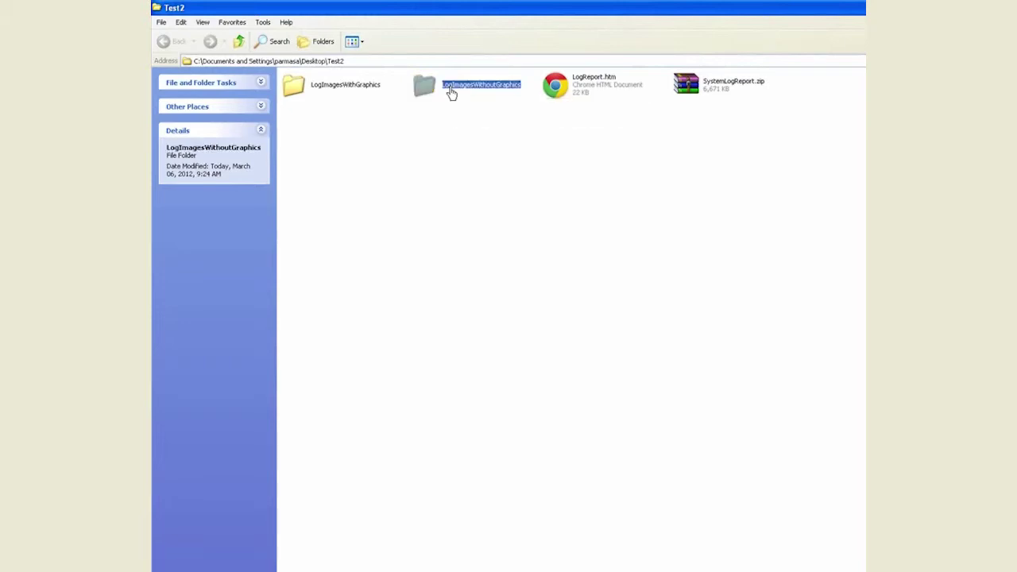
left_click(427, 118)
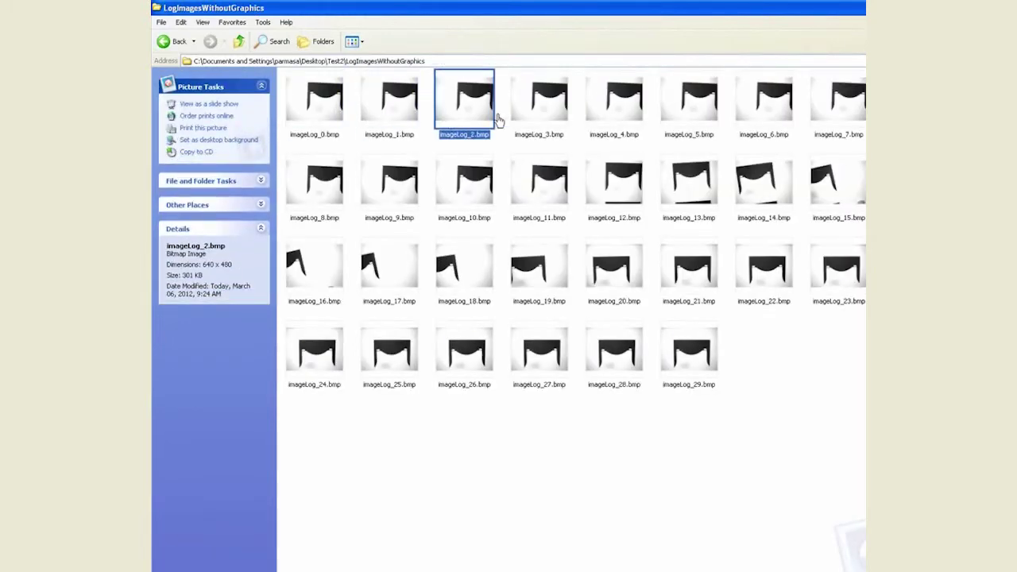
mouse_move(735, 117)
mouse_move(777, 126)
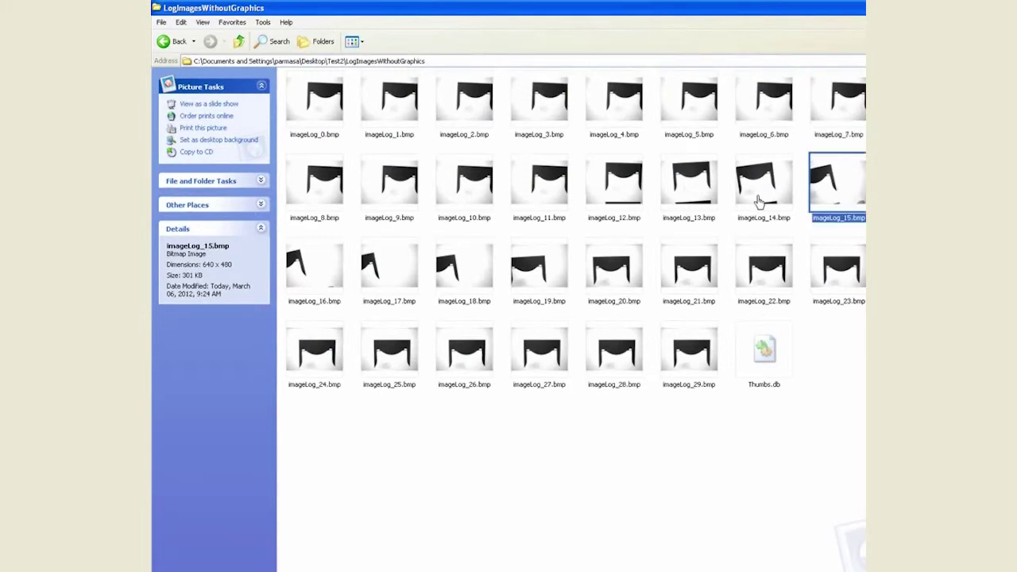
mouse_move(760, 199)
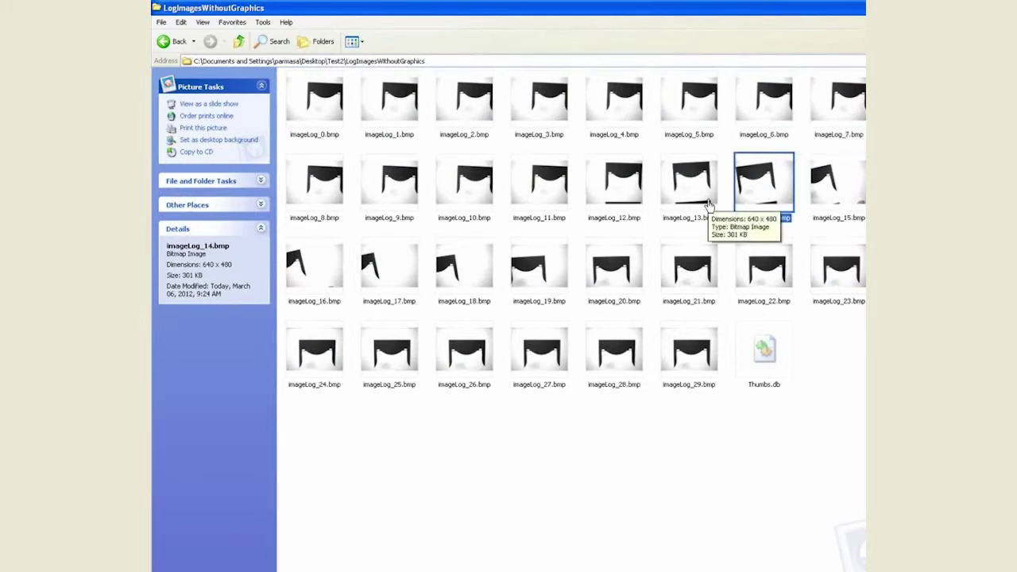
left_click(167, 42)
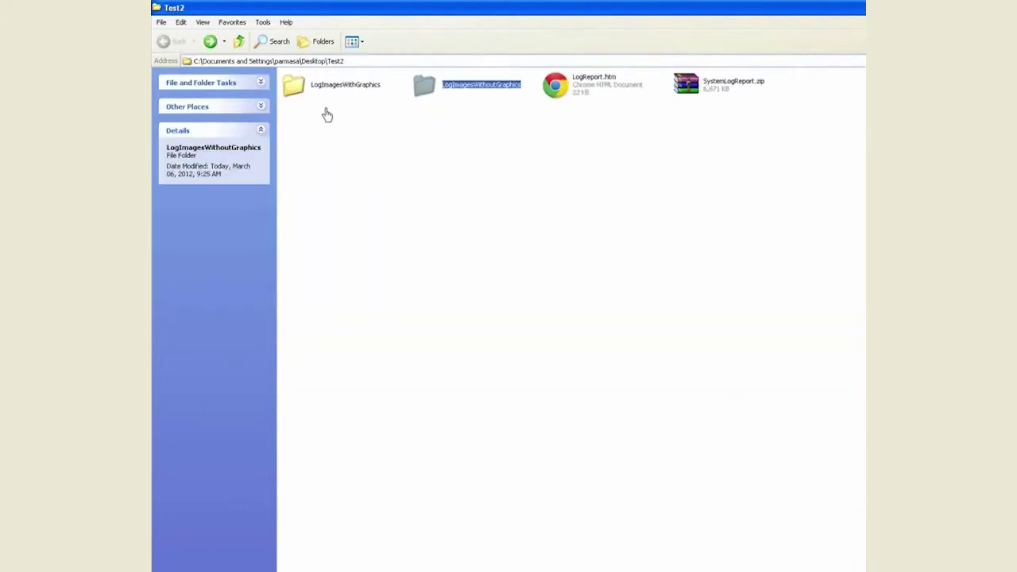
View imageLog_19.bmp and imageLog_2.bmp from LogImagesWithGraphics full size, then go back to Test2.
double_click(330, 97)
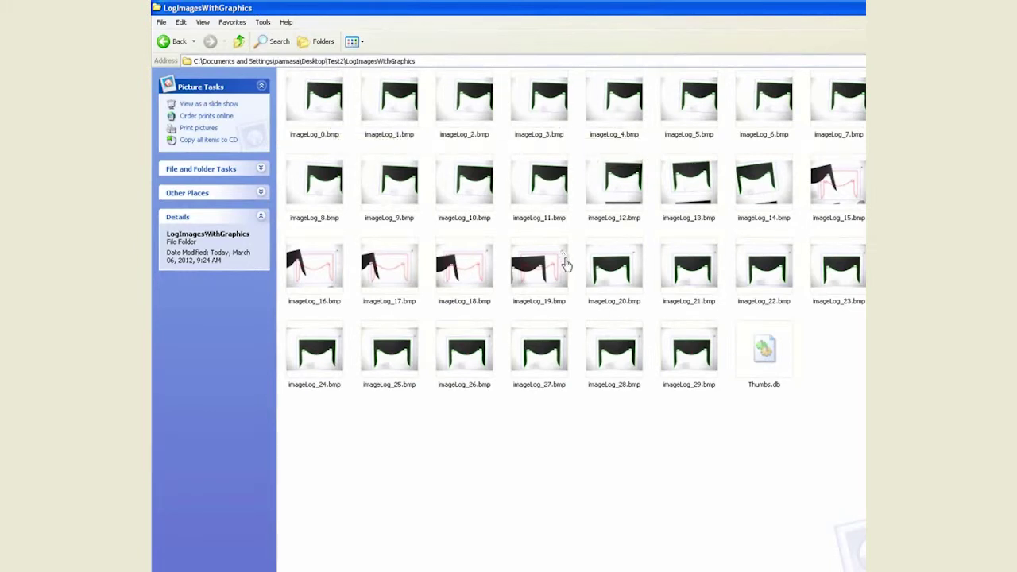
left_click(564, 264)
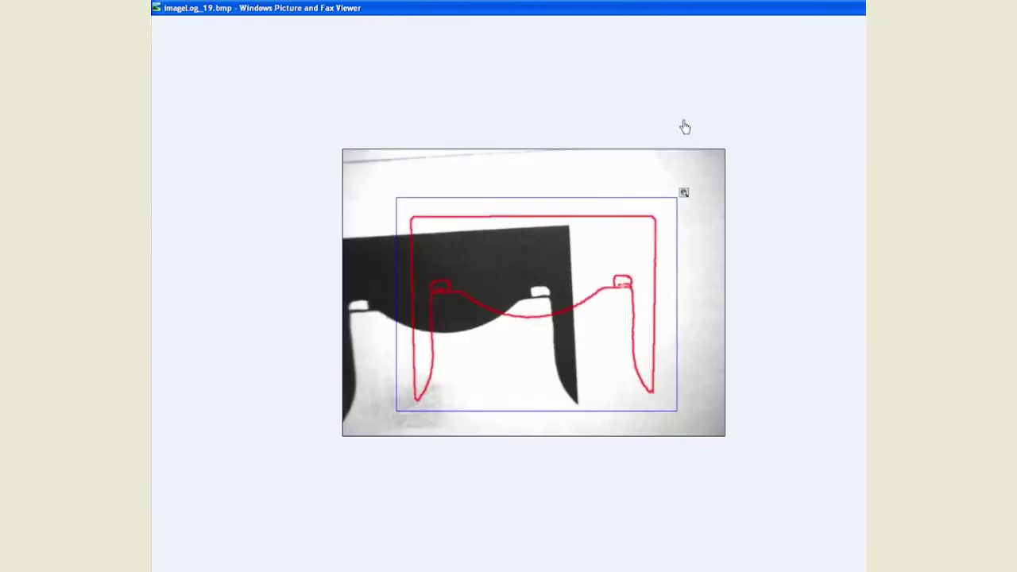
key("alt+F4")
double_click(491, 116)
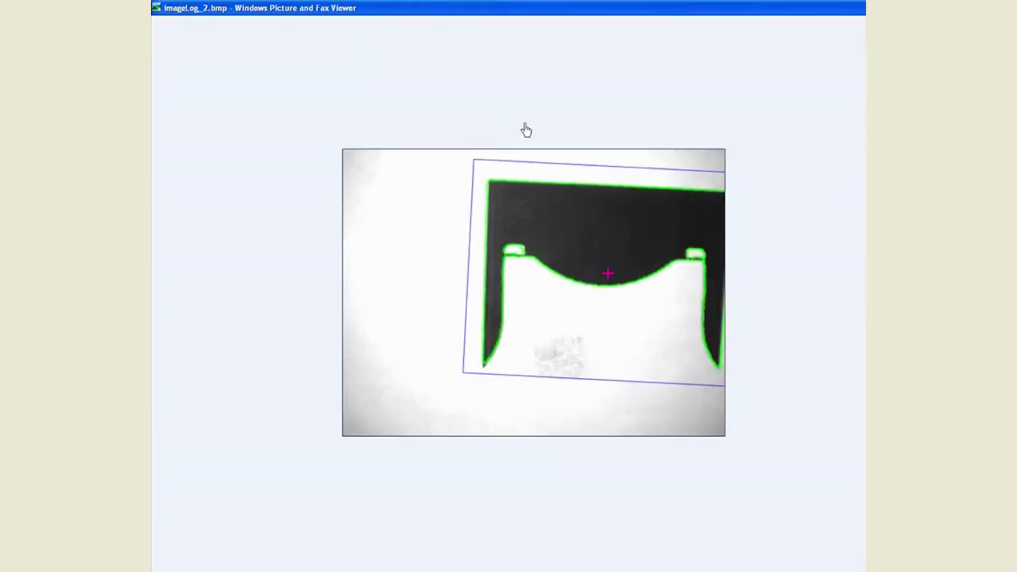
key("alt+F4")
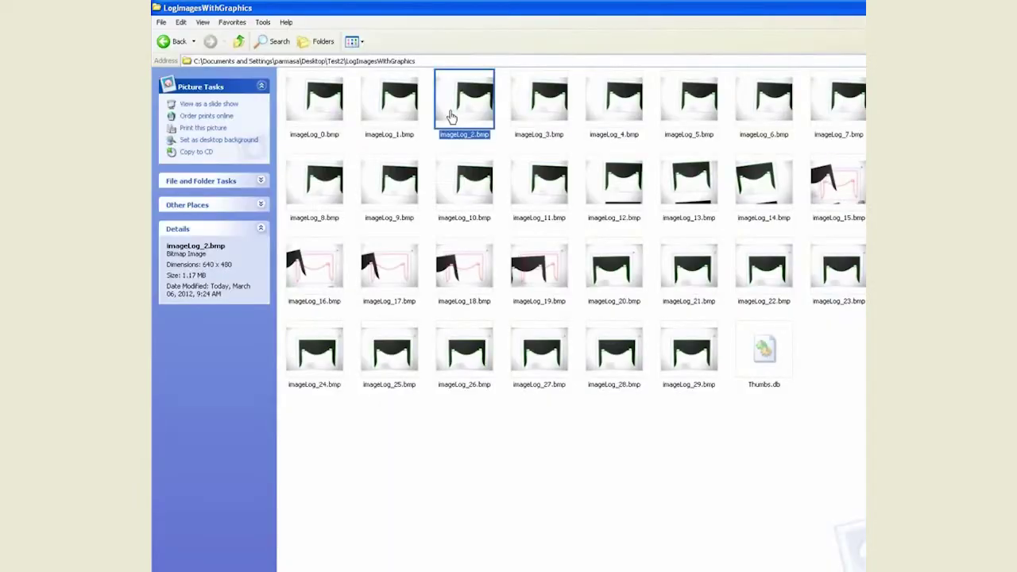
left_click(165, 42)
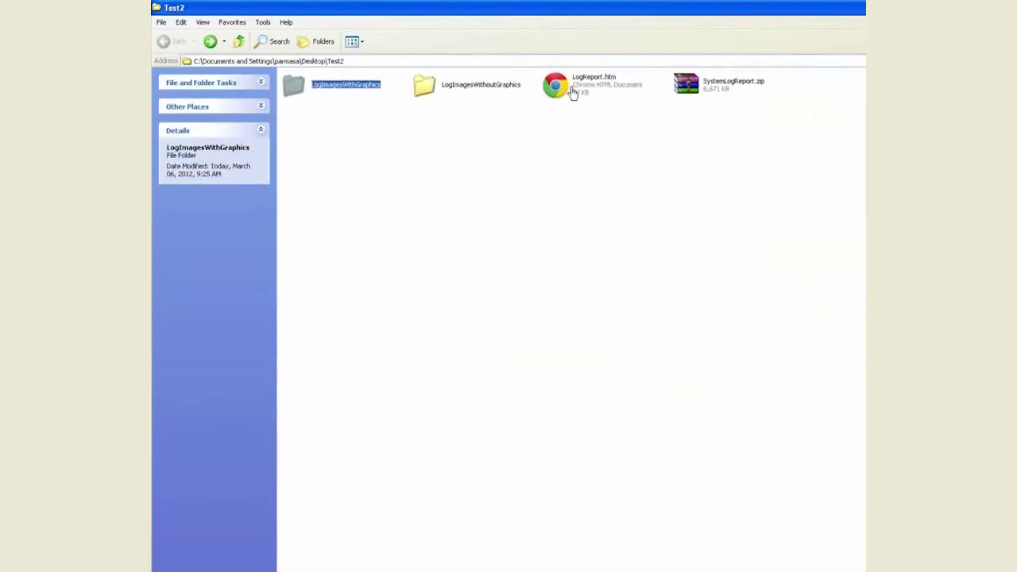
Bring up the Open With choices for LogReport.htm.
left_click(522, 165)
left_click(581, 94)
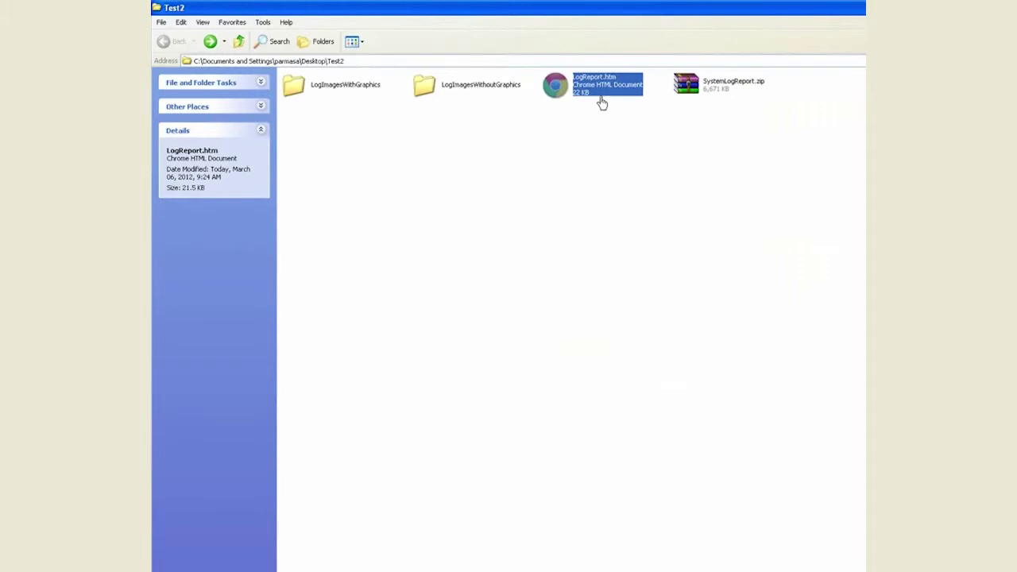
right_click(601, 99)
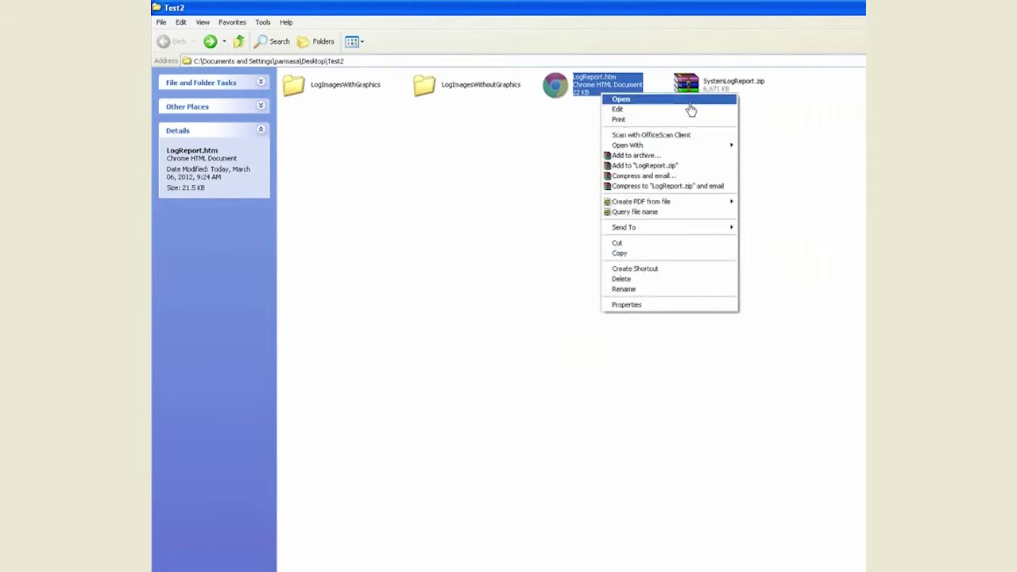
mouse_move(688, 147)
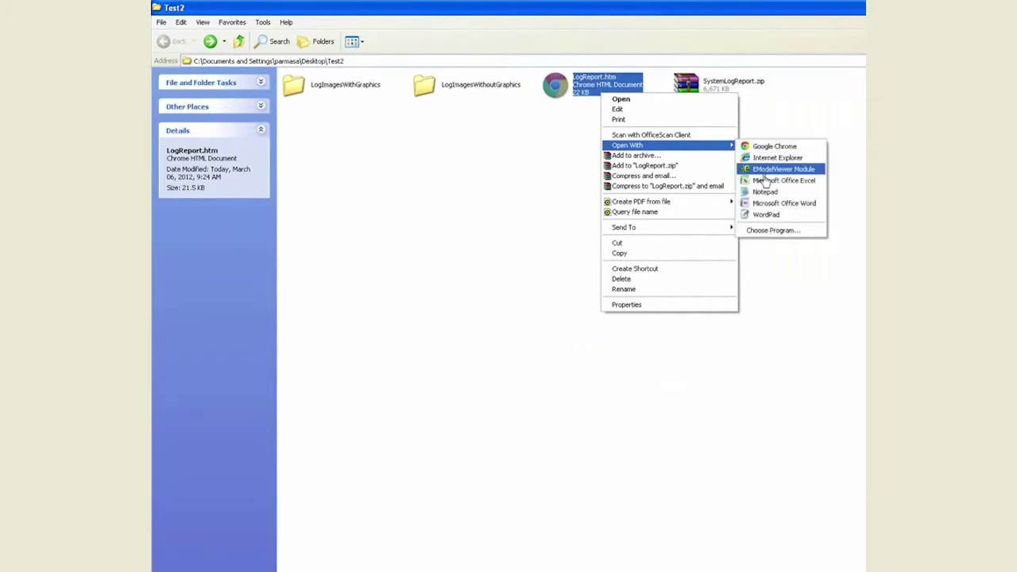
Open LogReport.htm in Internet Explorer and scroll through its Object locator and Rotation entries.
left_click(775, 158)
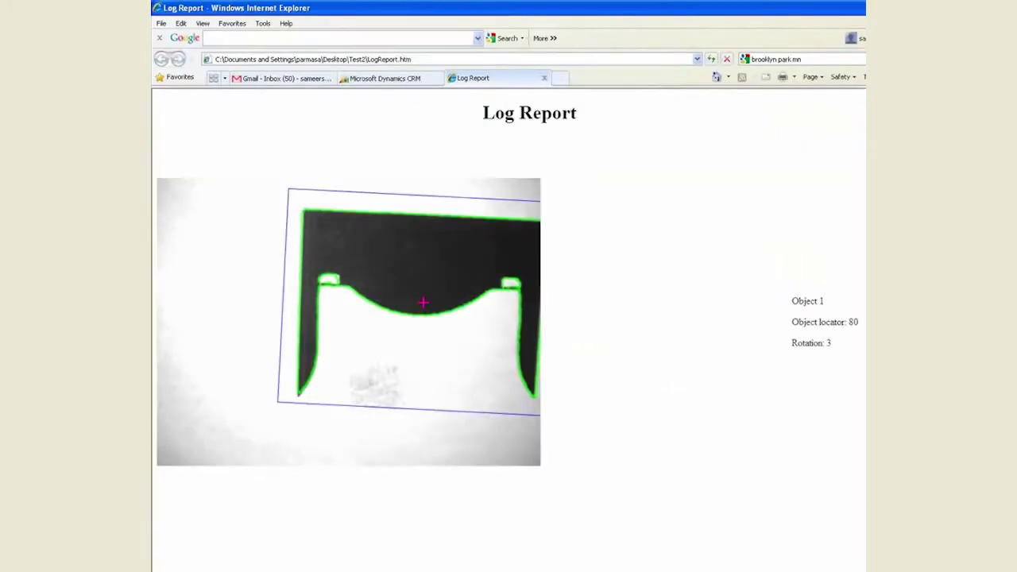
scroll(509, 330, "down", 15)
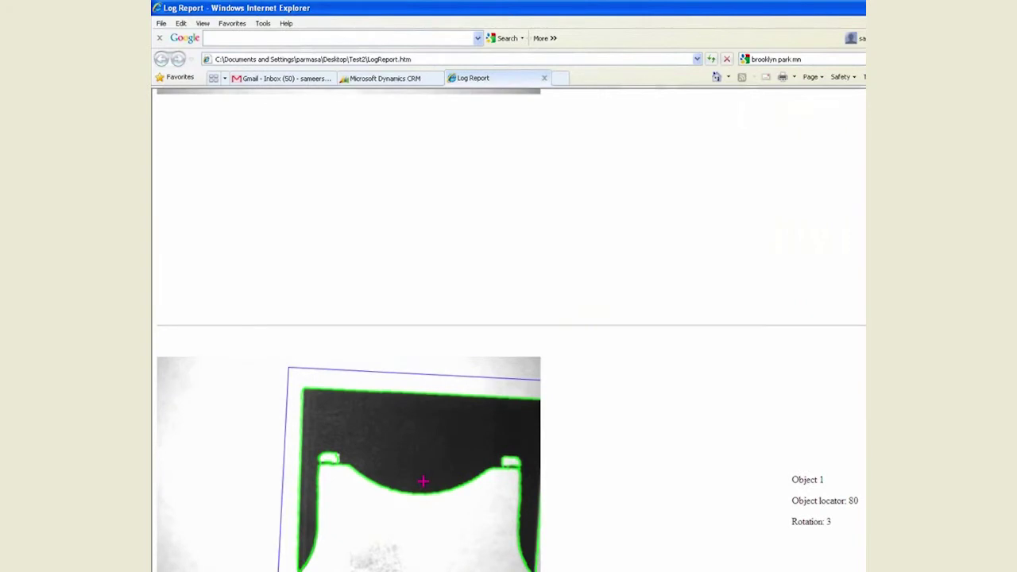
scroll(509, 330, "down", 8)
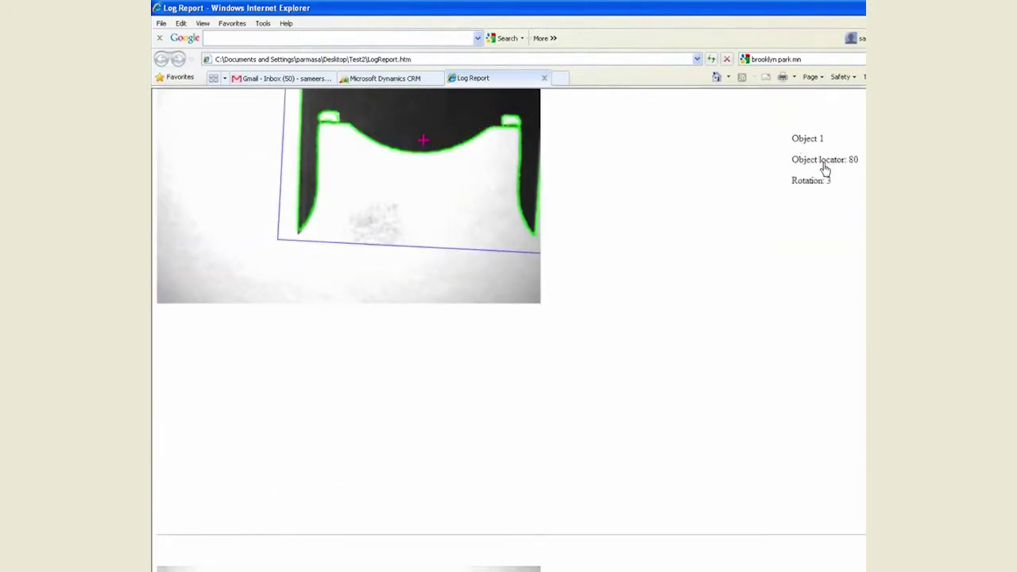
scroll(509, 330, "down", 10)
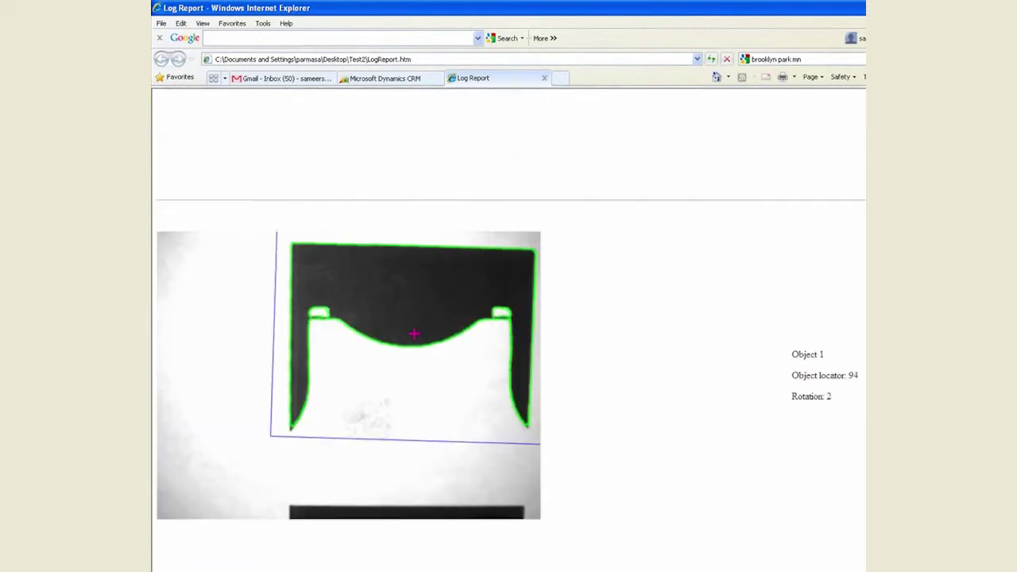
scroll(509, 330, "down", 10)
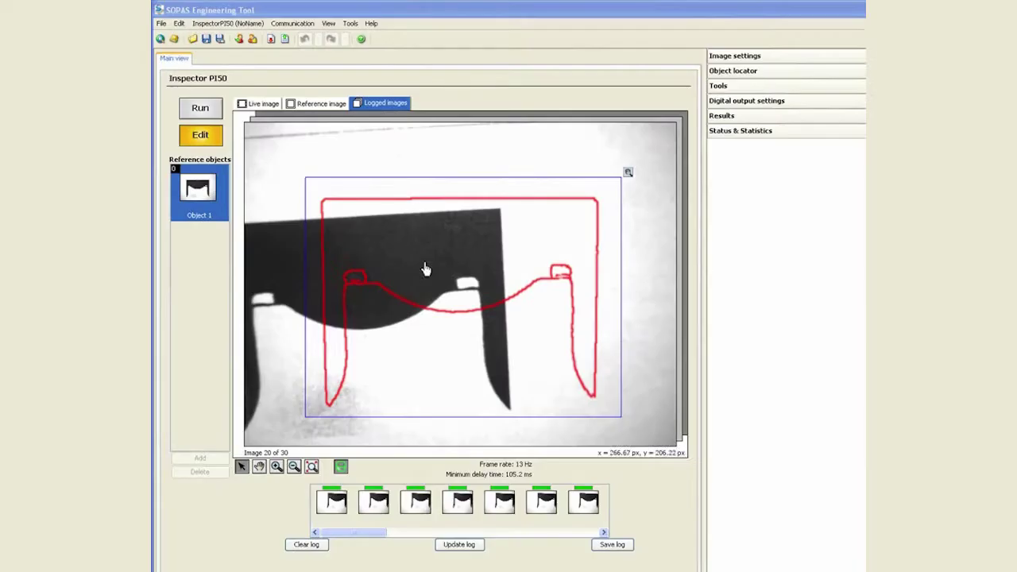
Show the SOPAS live image, then bring FileZilla Server forward, move it lower, and open Edit.
left_click(262, 103)
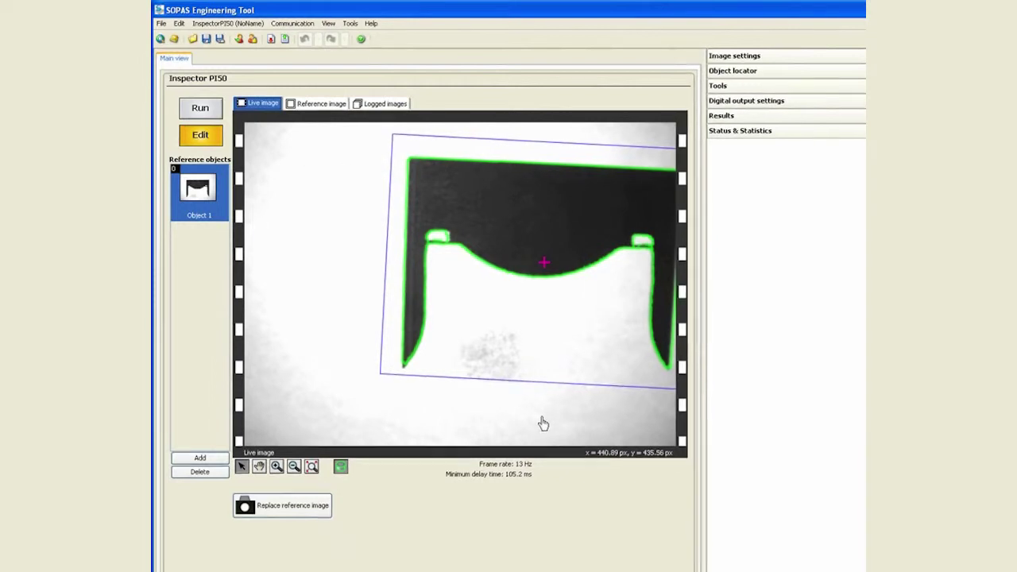
left_click(535, 566)
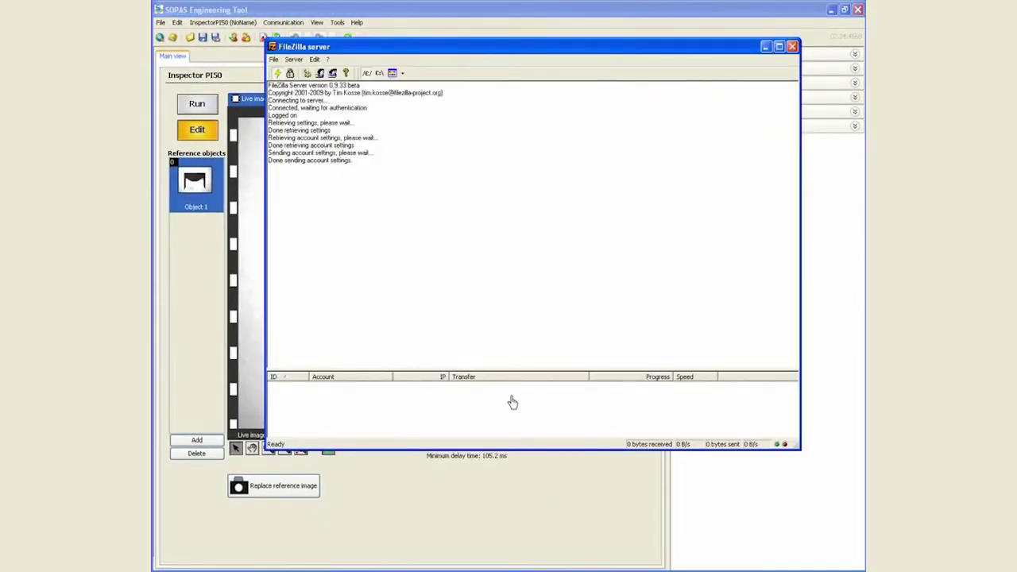
left_click_drag(397, 57, 402, 114)
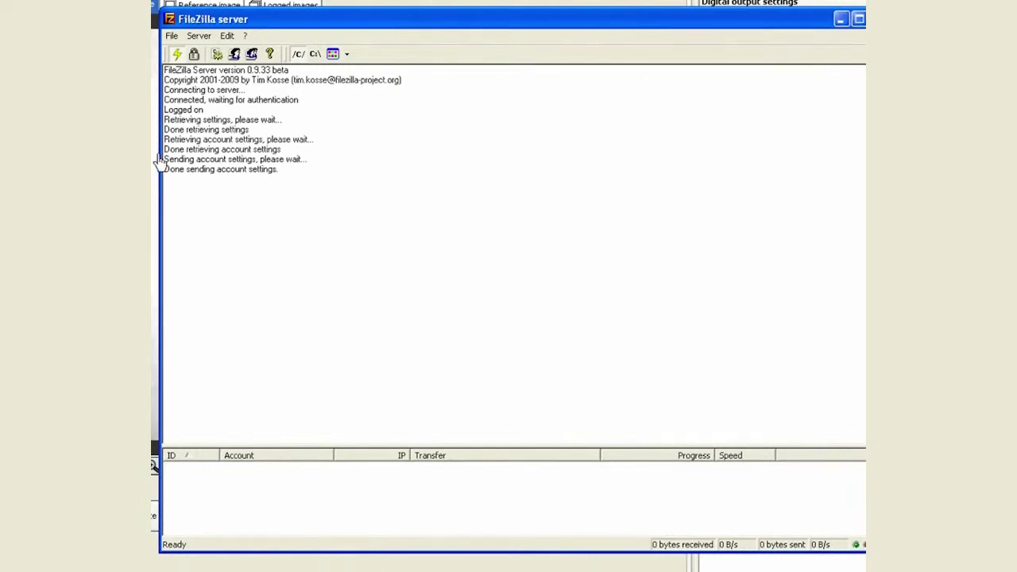
left_click(227, 36)
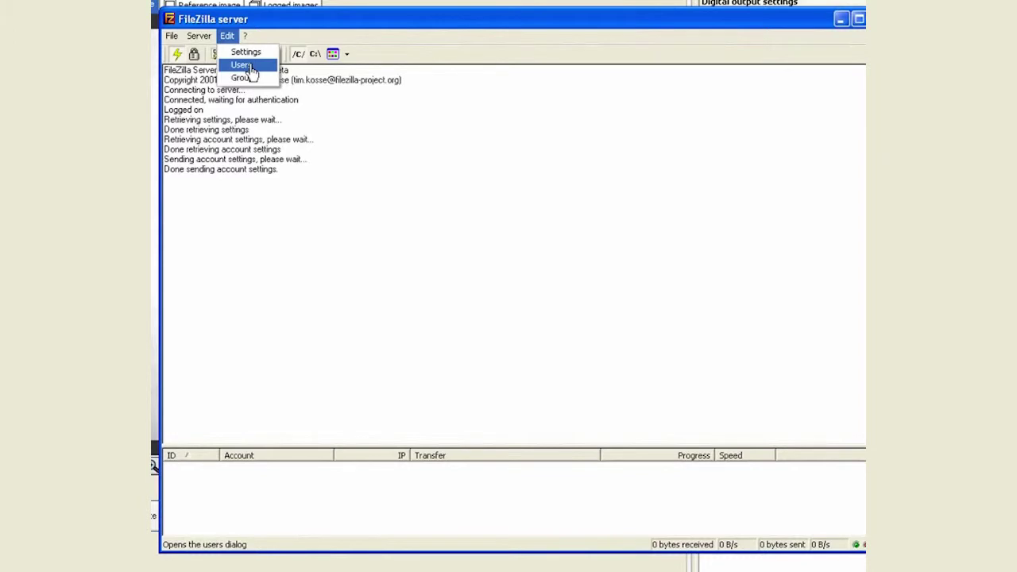
Add a new enabled user account in Edit > Users with no group and no password.
left_click(244, 66)
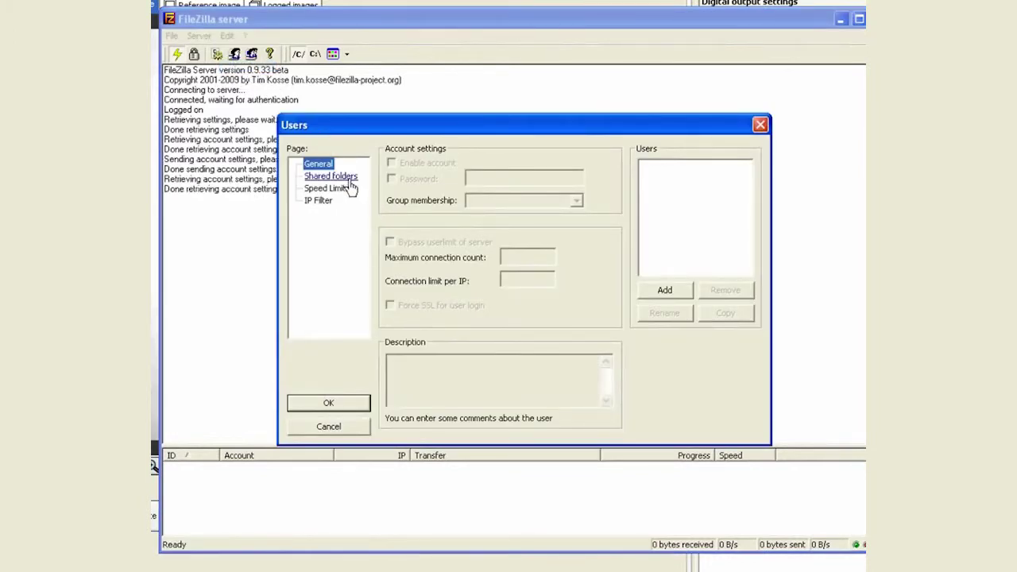
left_click(654, 293)
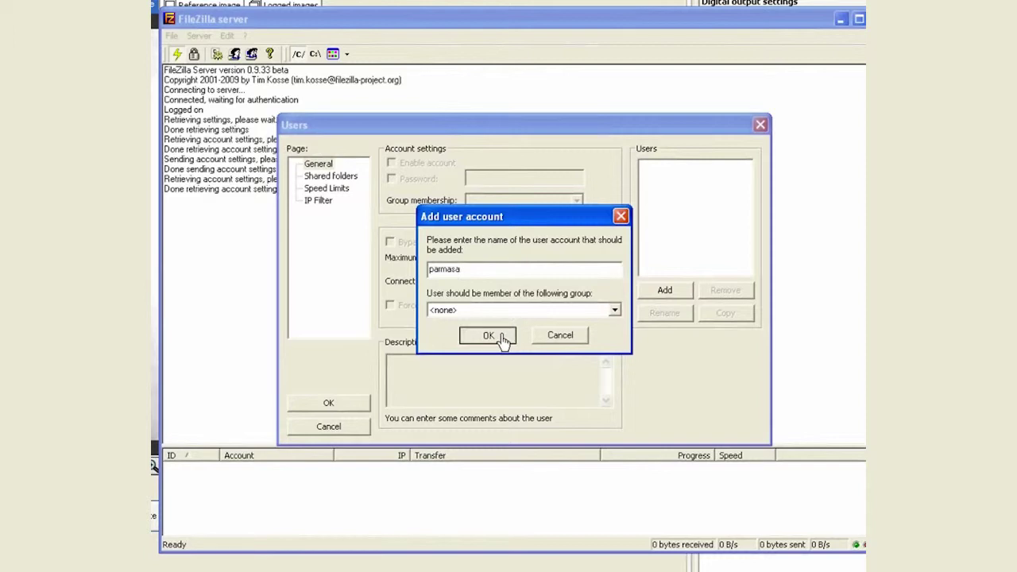
left_click(545, 310)
left_click(545, 322)
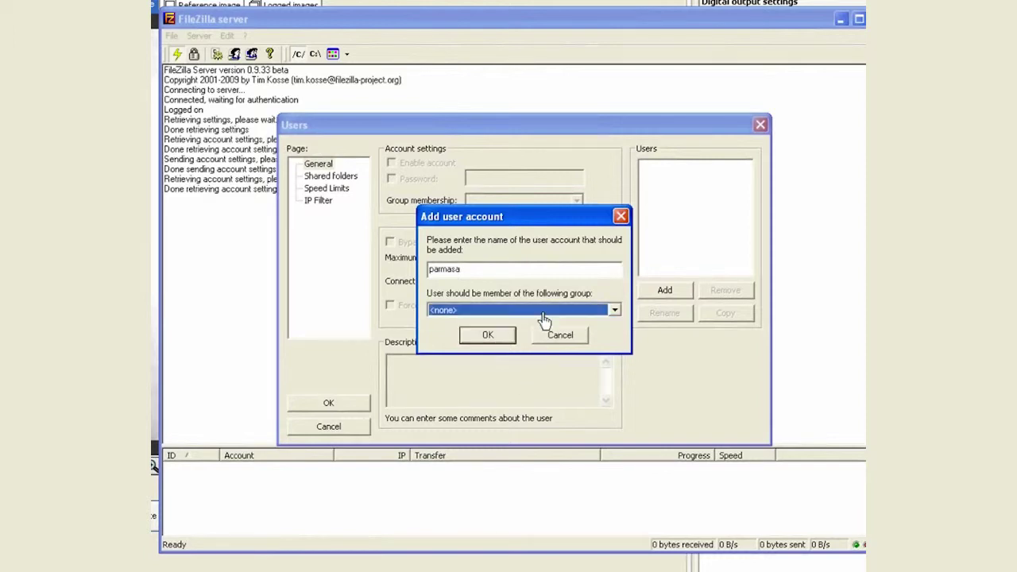
left_click(508, 337)
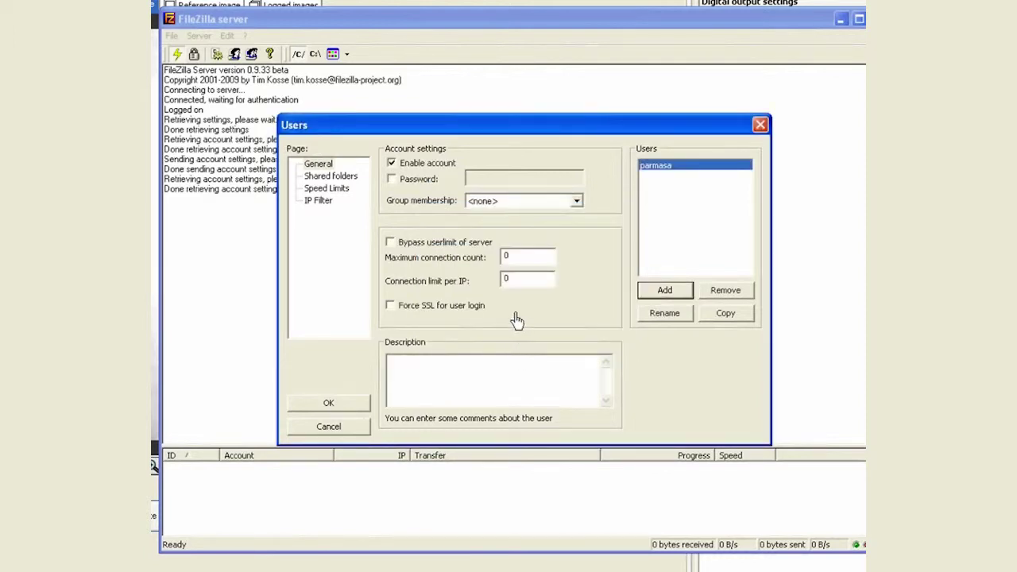
left_click(391, 181)
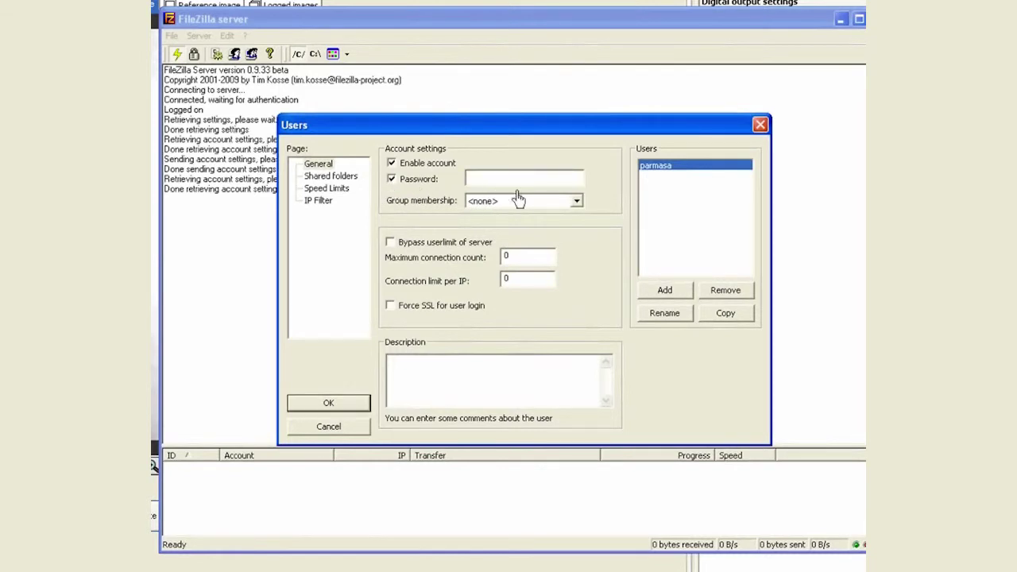
left_click(391, 181)
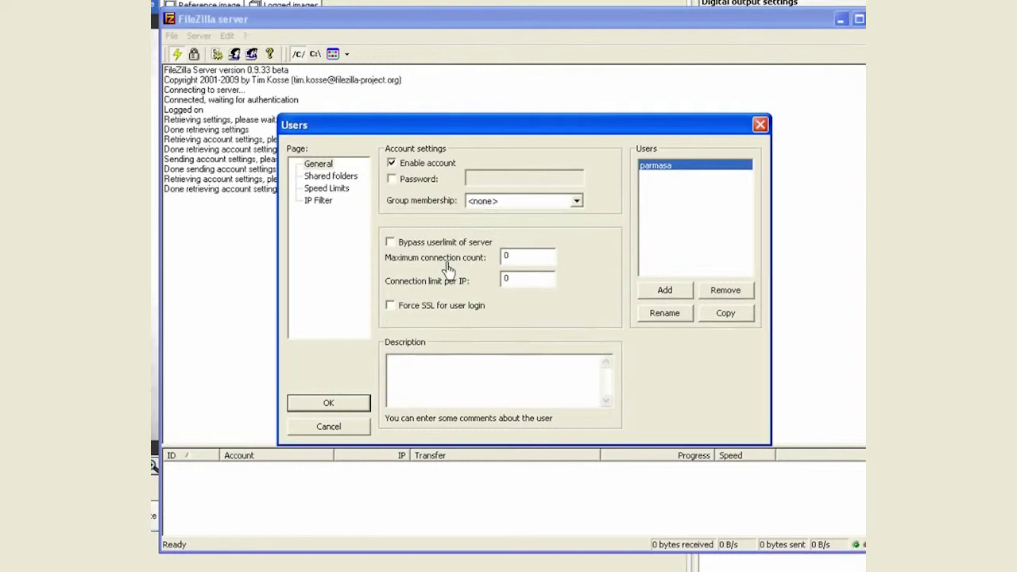
left_click(353, 178)
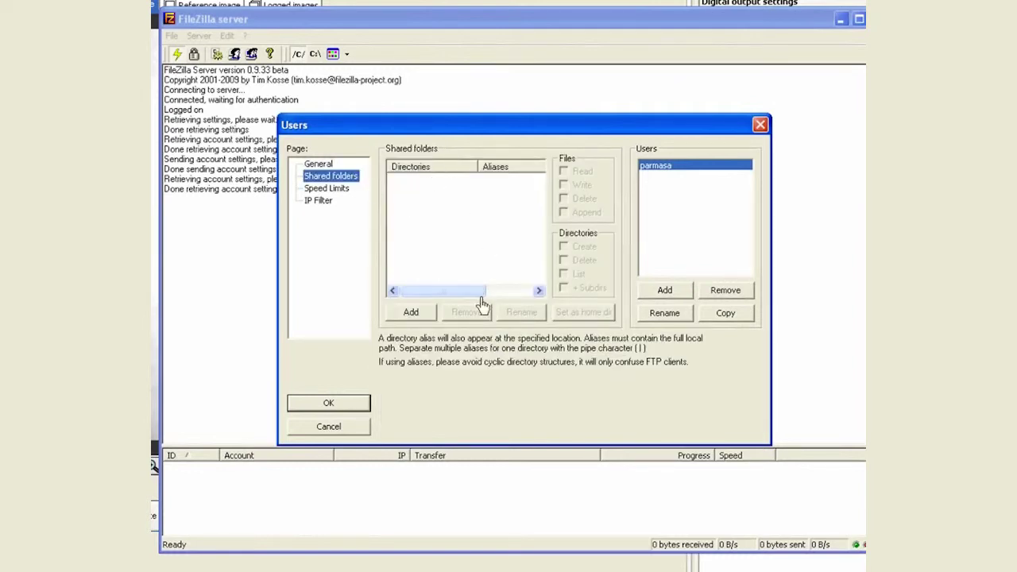
Add C:\Inspector FTP as the user's shared folder.
left_click(411, 313)
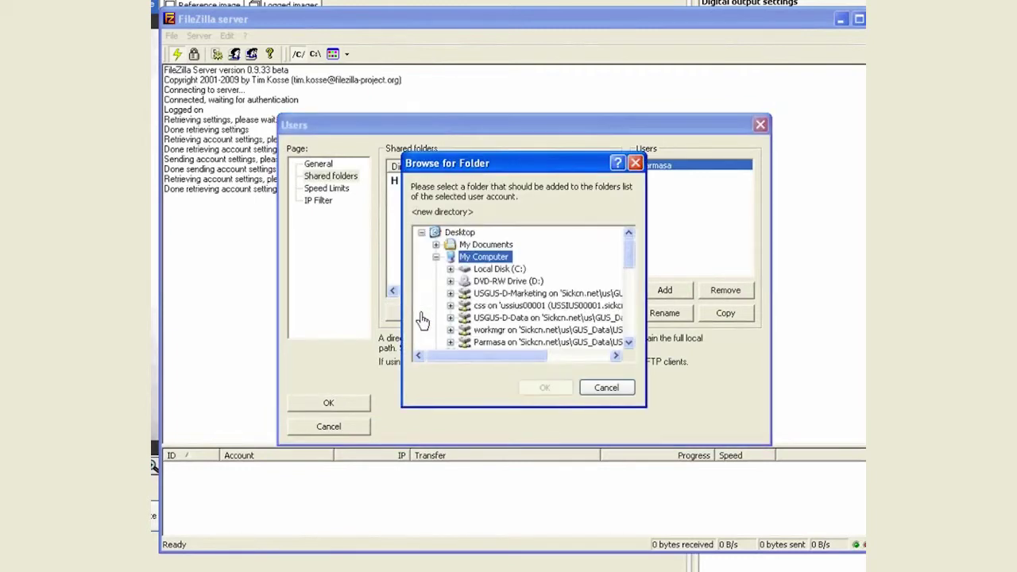
double_click(493, 270)
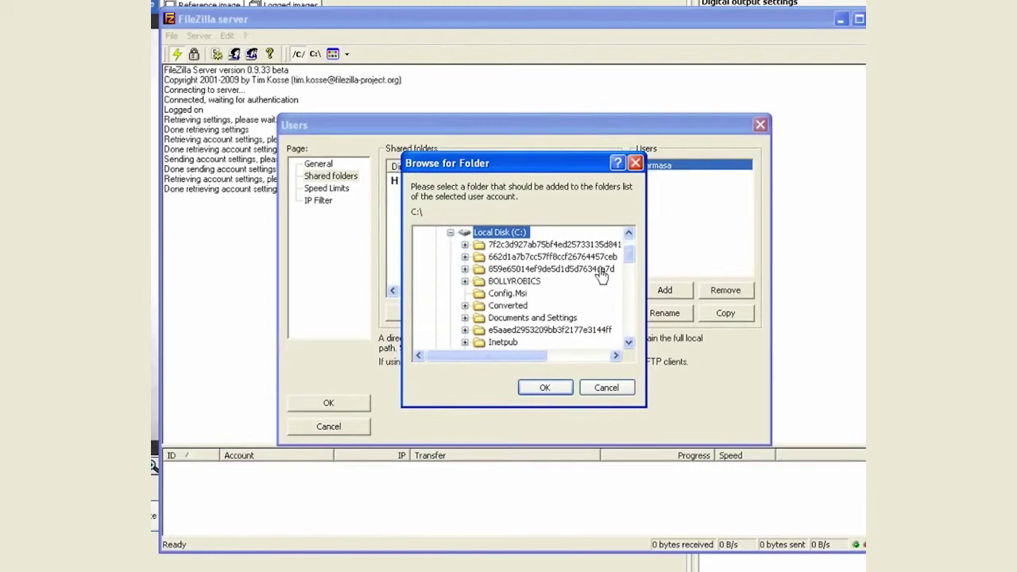
left_click_drag(629, 254, 629, 261)
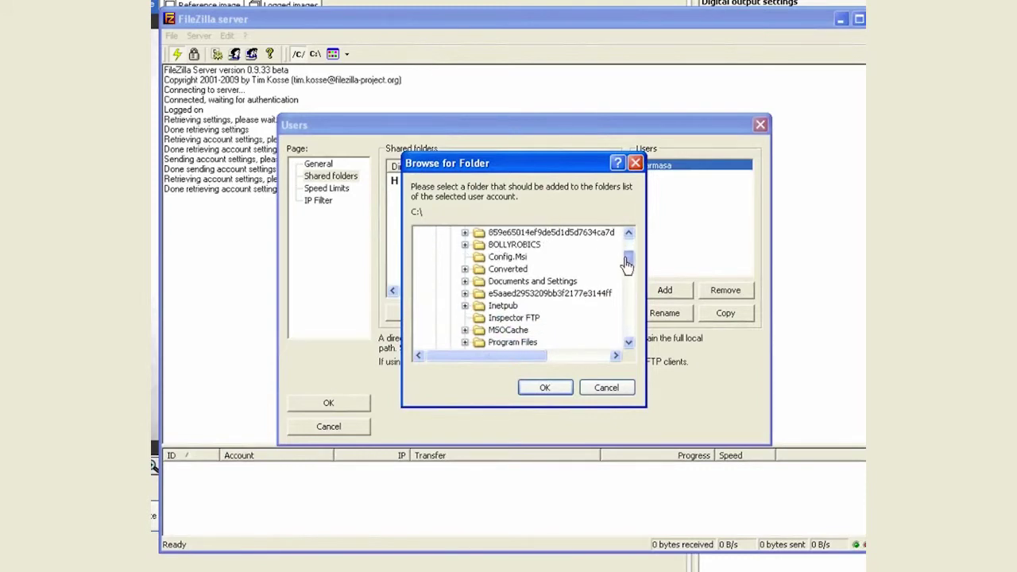
left_click(516, 318)
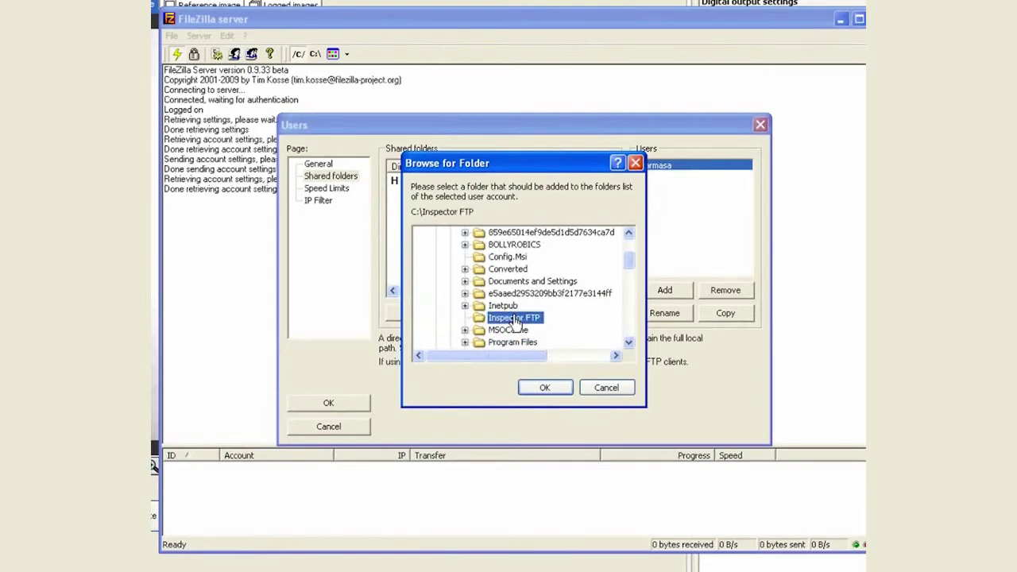
left_click(545, 387)
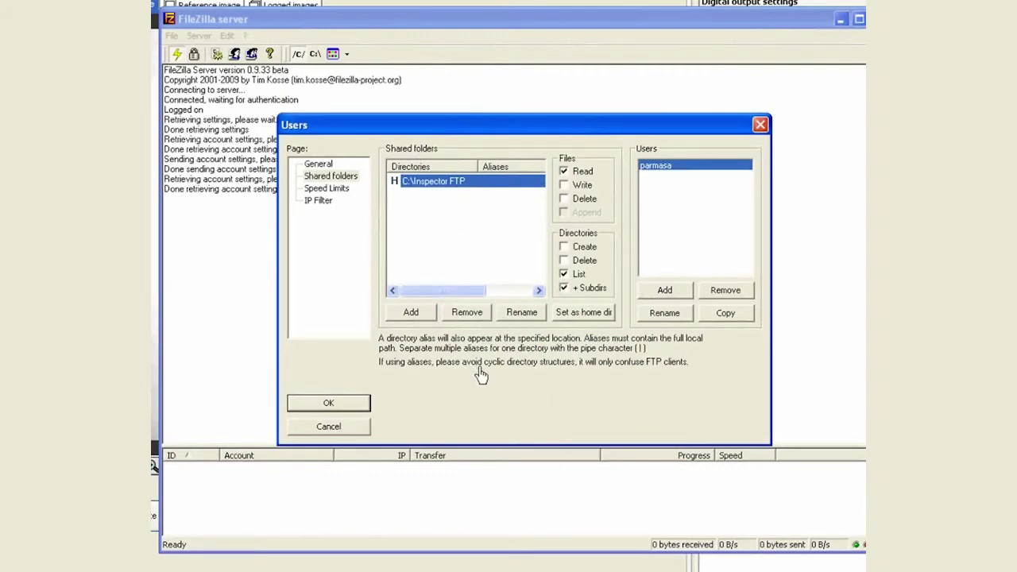
Grant Write, Delete and Append file rights plus Create and Delete directory rights, then save.
left_click(563, 186)
left_click(563, 199)
left_click(563, 212)
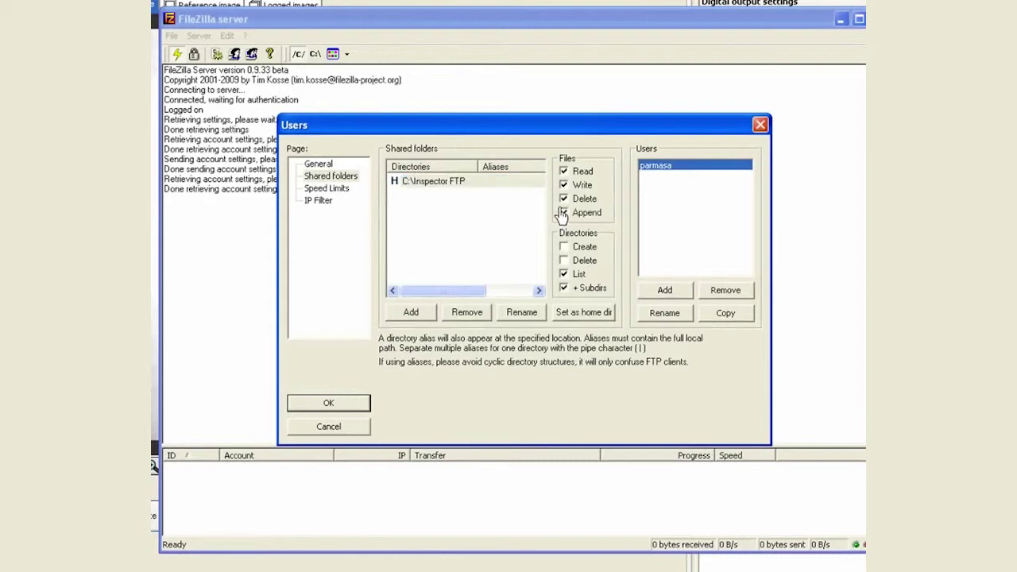
left_click(564, 247)
left_click(563, 260)
left_click(328, 403)
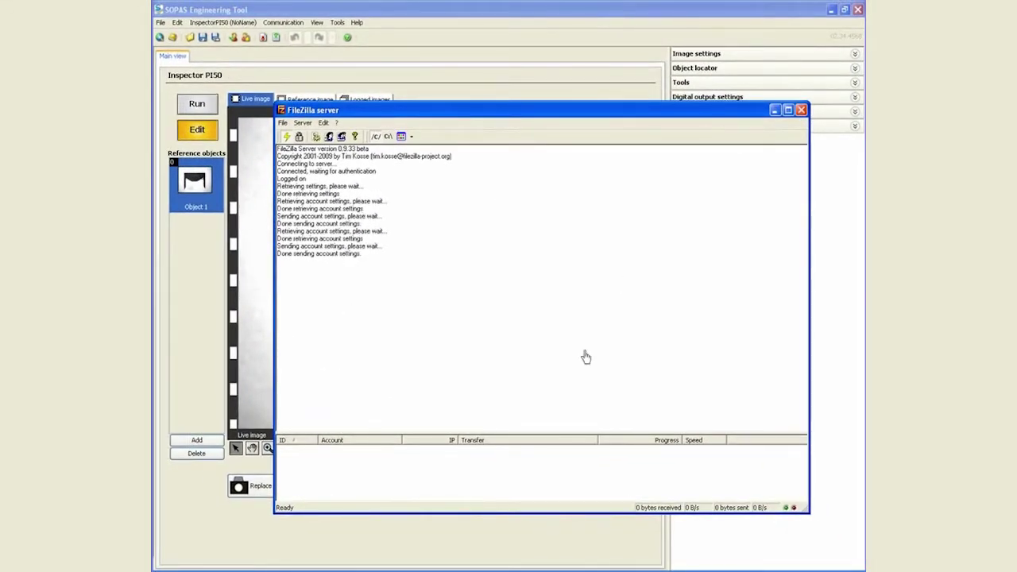
Enable FTP storage of logged images for the InspectorPI50, keeping image logging set to All.
left_click(259, 316)
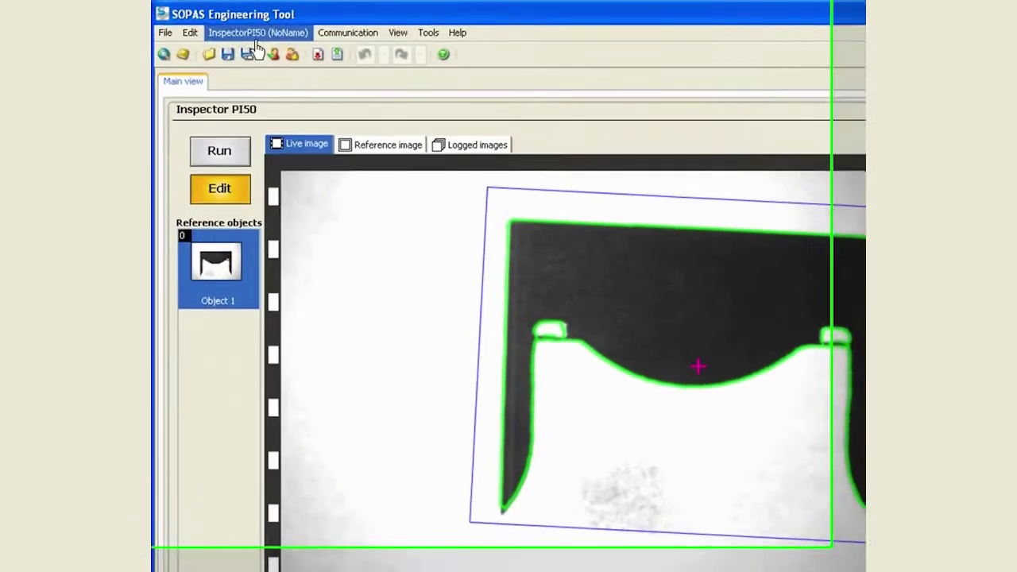
left_click(257, 33)
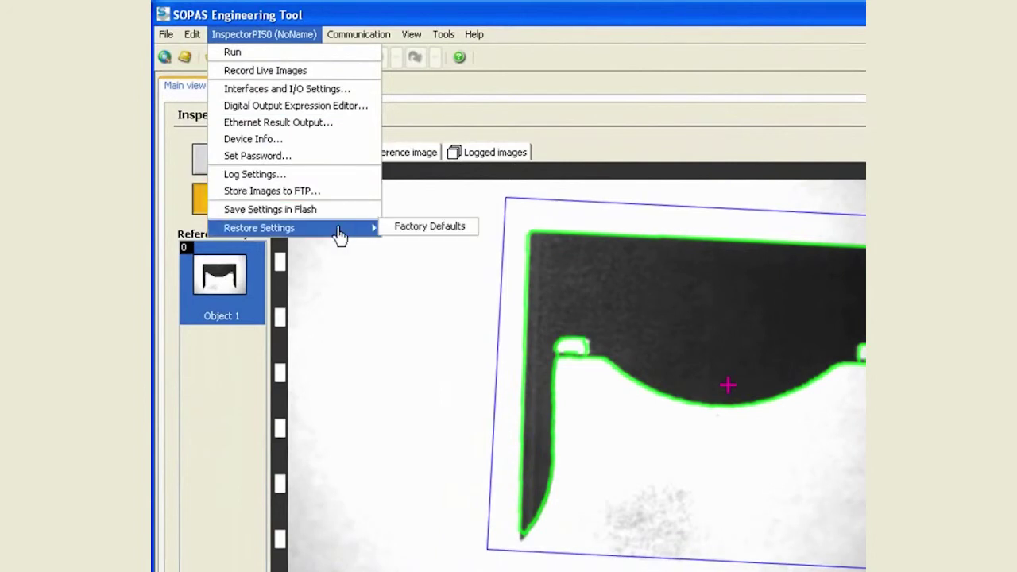
left_click(341, 196)
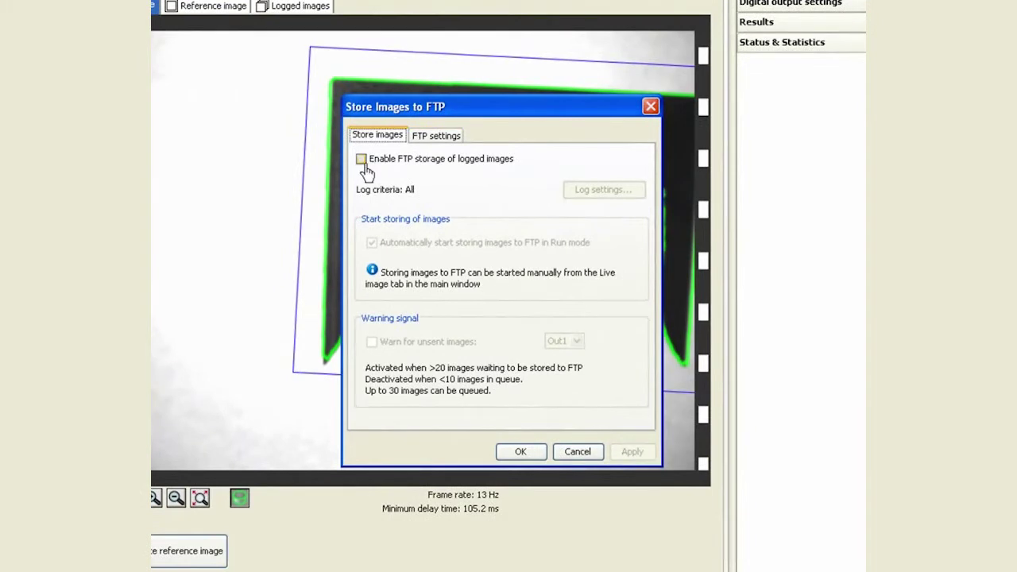
left_click(361, 160)
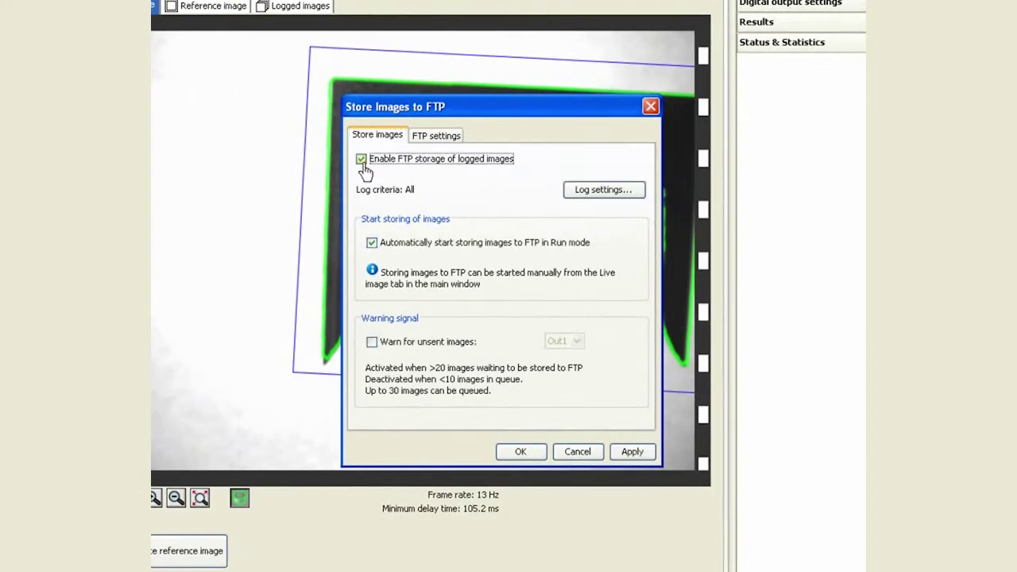
left_click(588, 192)
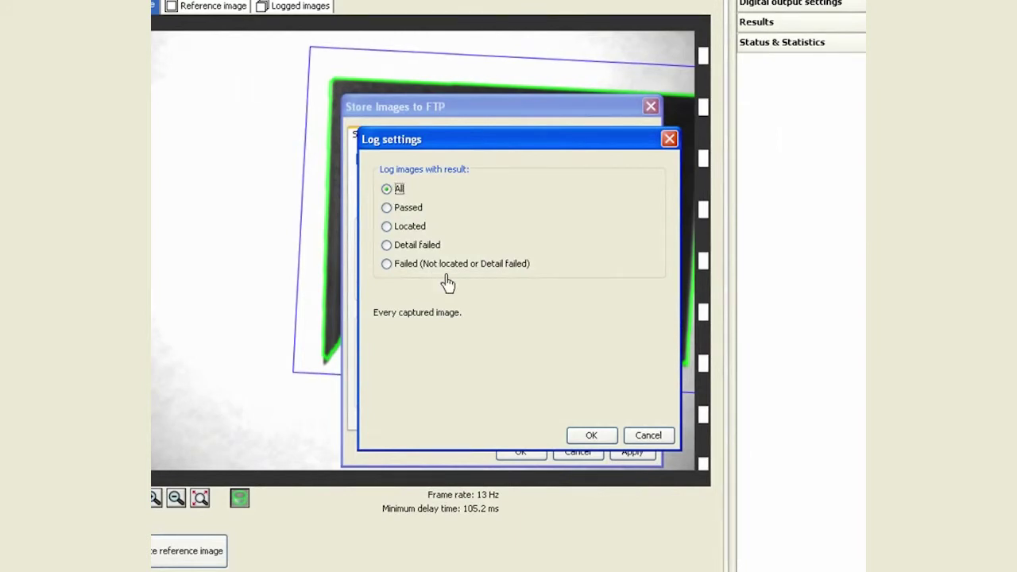
left_click(580, 438)
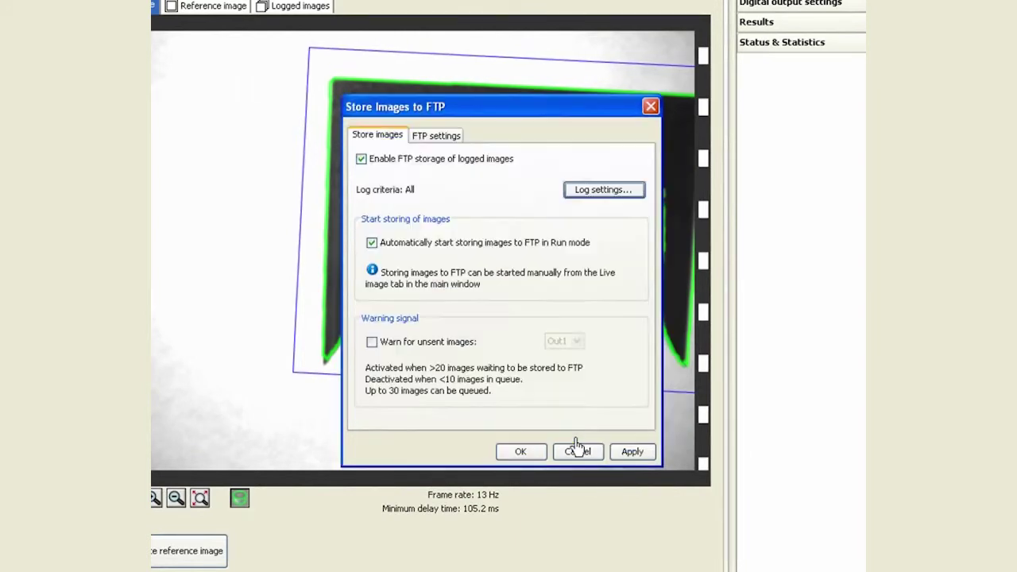
Show the FTP settings, then run ipconfig /all in Command Prompt to find the PC's IP, 10.100.9.125.
left_click(445, 137)
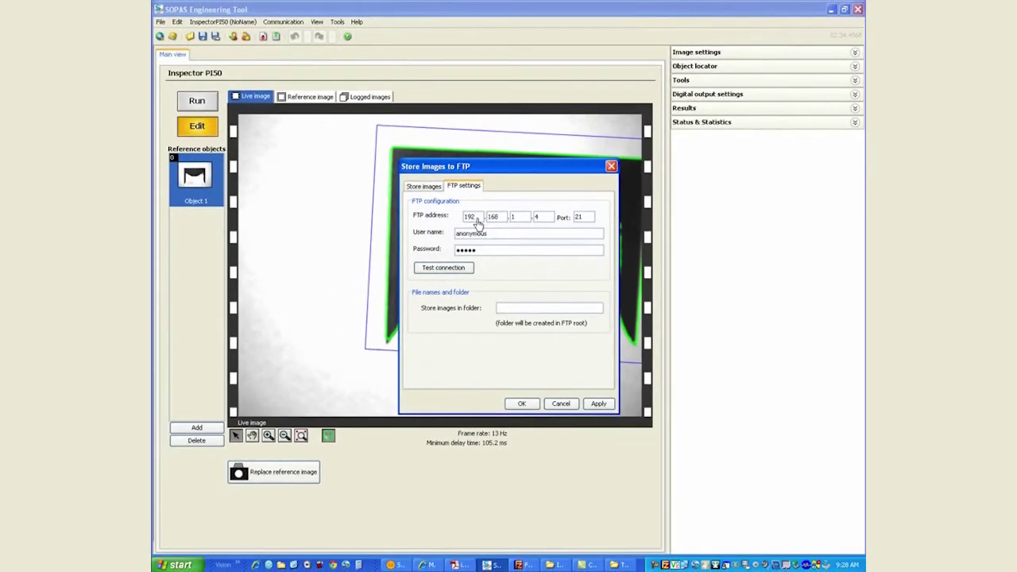
left_click(176, 565)
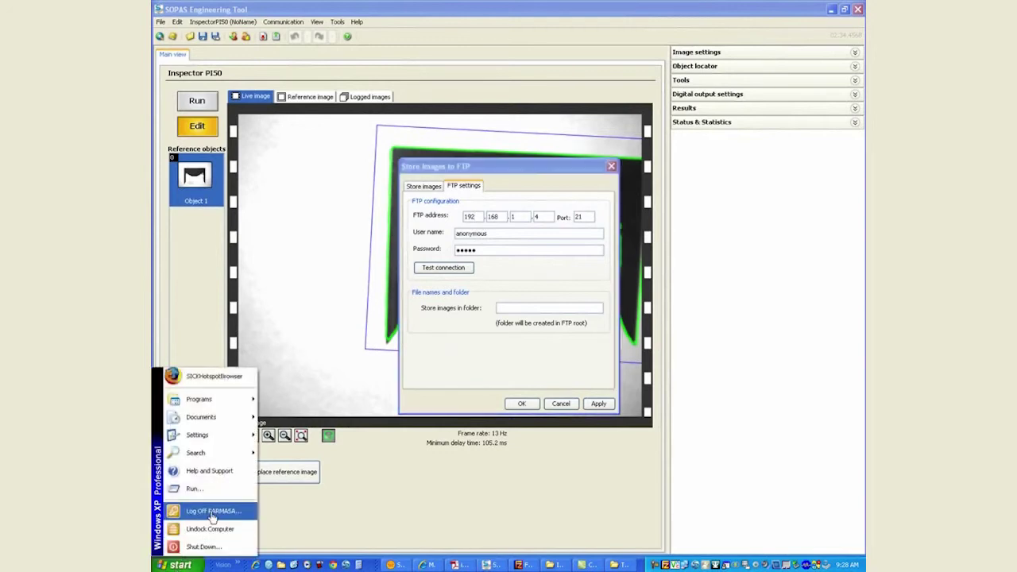
left_click(215, 489)
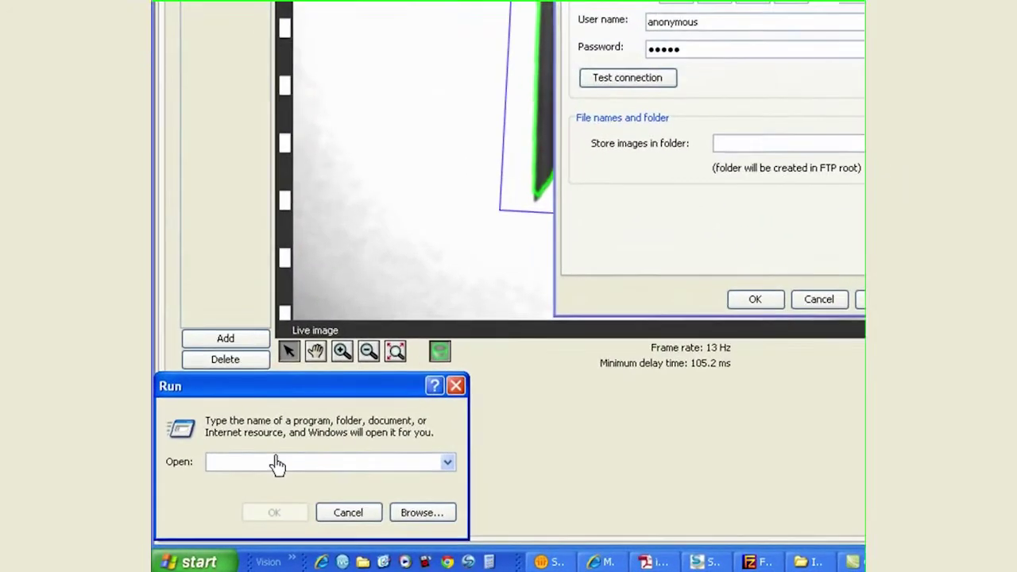
type("cmd")
key("Return")
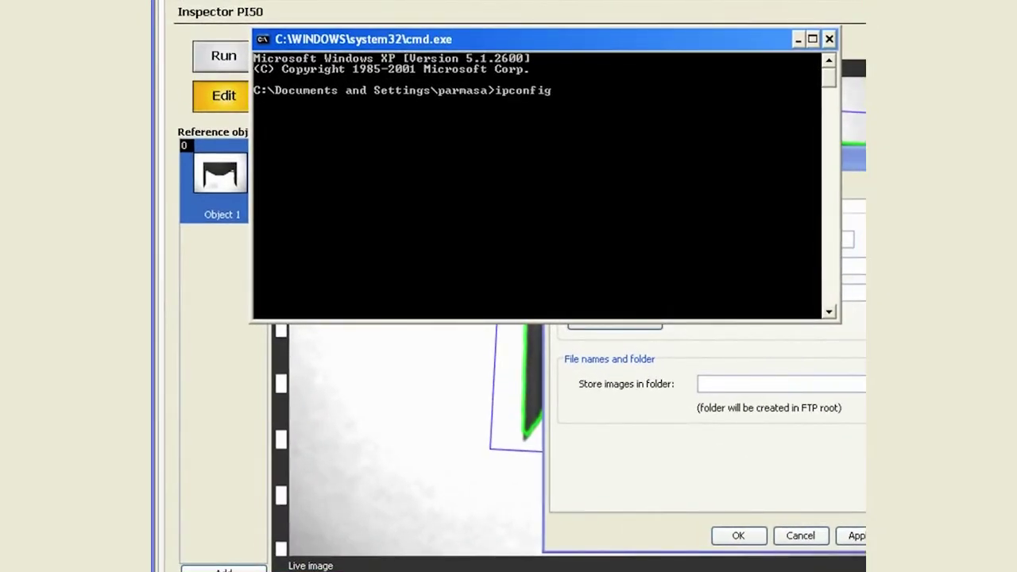
type("ipconfig/all")
key("Return")
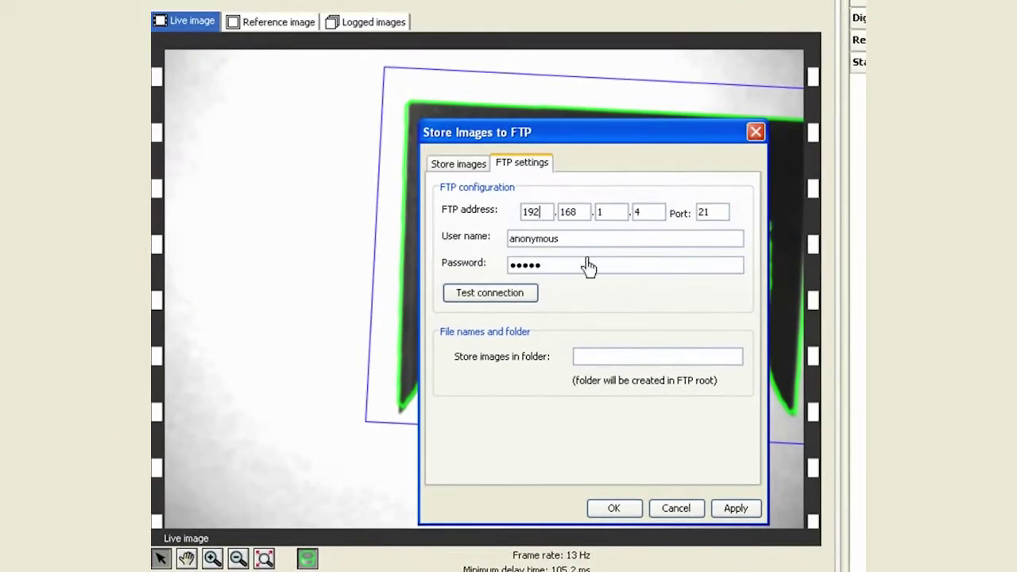
Change the FTP server address to 10.100.9.125.
double_click(554, 217)
type("10")
key("period")
key("BackSpace")
type("00.9.")
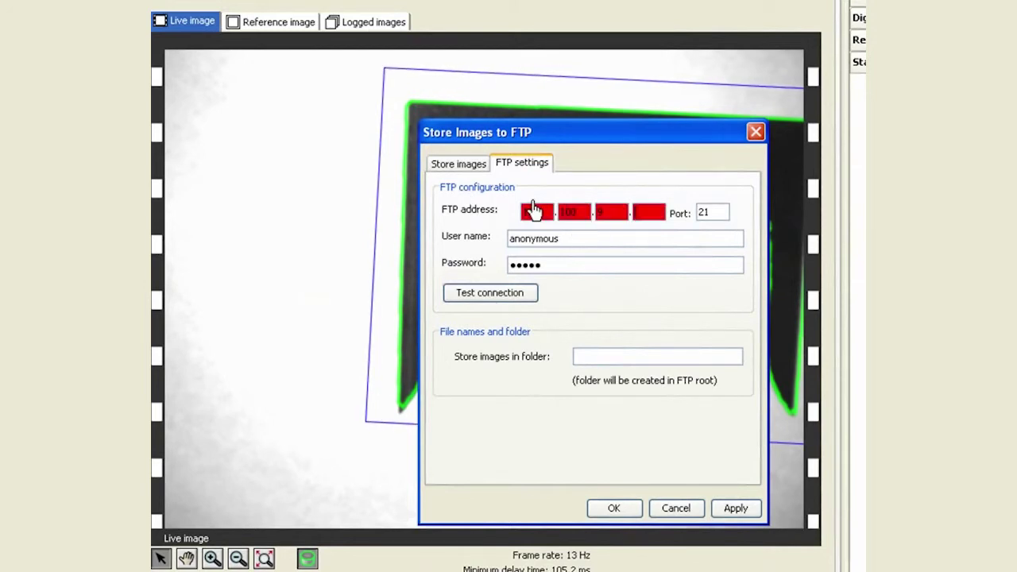
type("125")
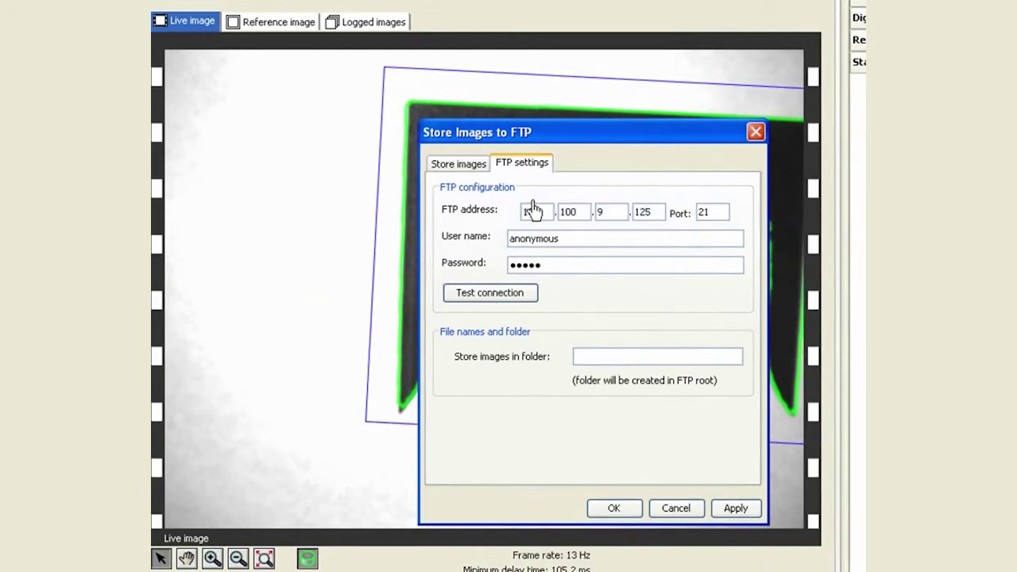
Enter the server's user name with a blank password, test the connection, set folder Test3, and apply.
left_click_drag(557, 240, 470, 231)
type("parmasa")
key("Tab")
left_click(490, 292)
left_click(577, 357)
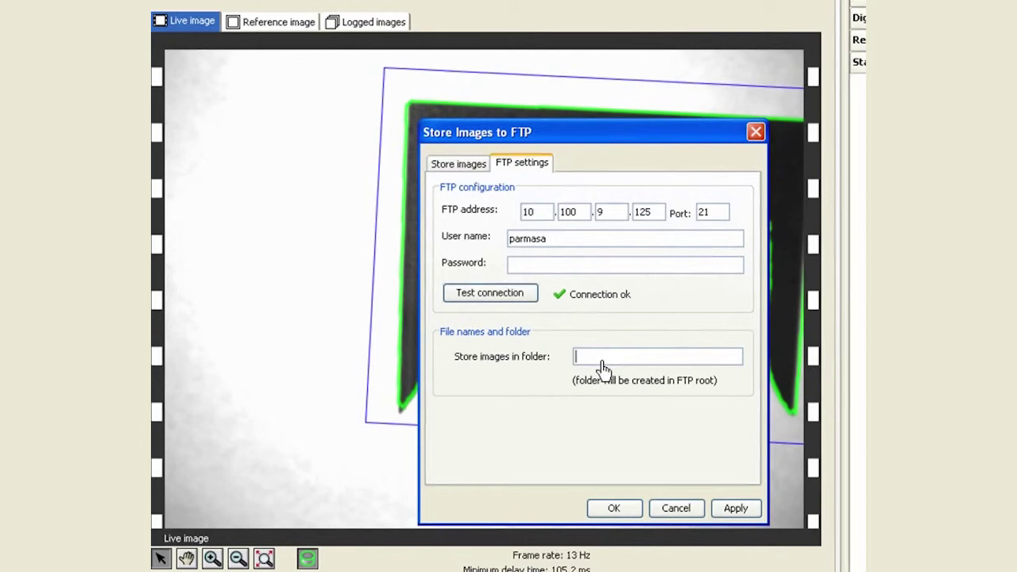
type("Test")
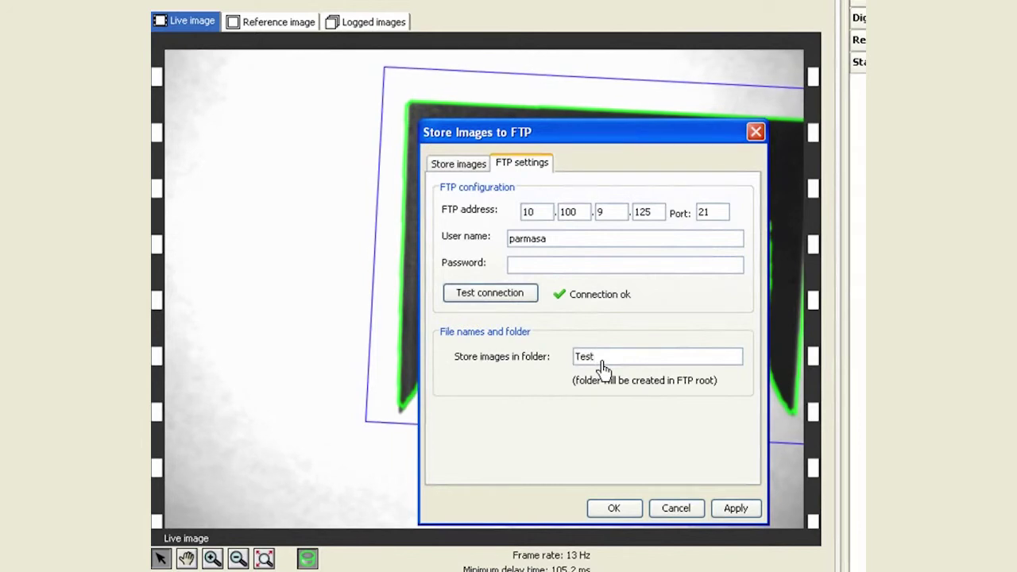
type("3")
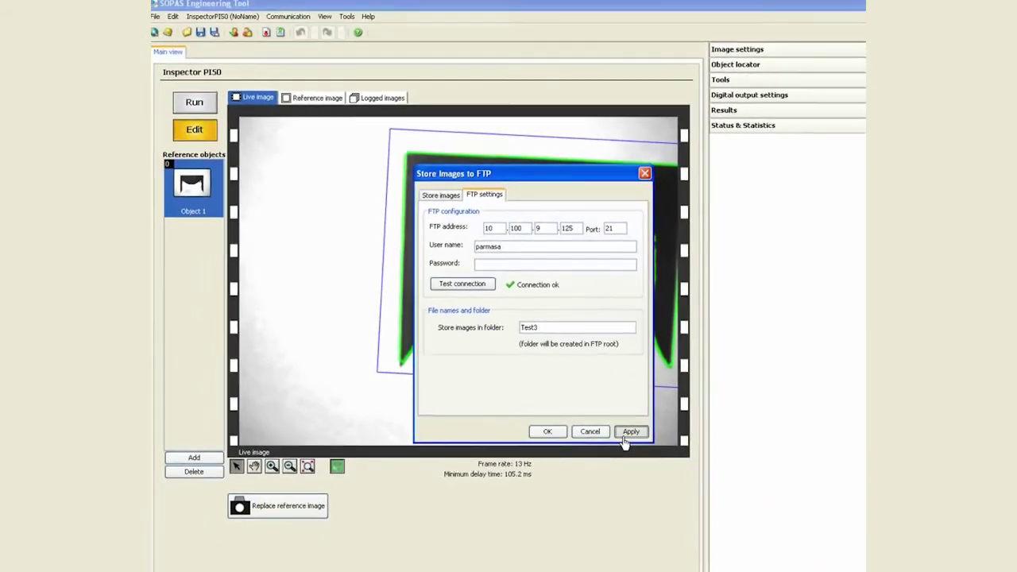
left_click(736, 508)
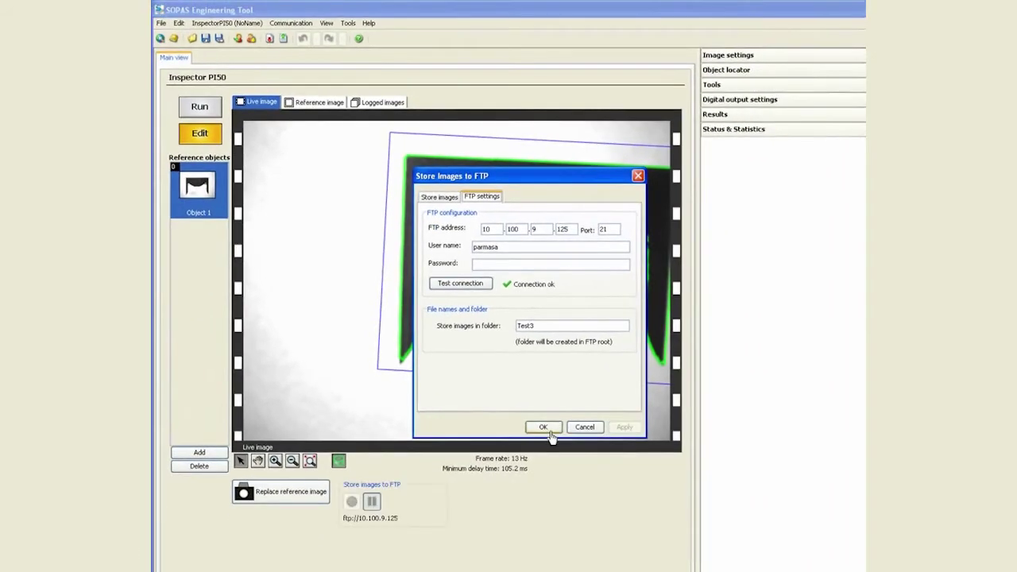
Switch the inspector to Run mode, save the configuration to flash, and start storing images to FTP.
left_click(544, 428)
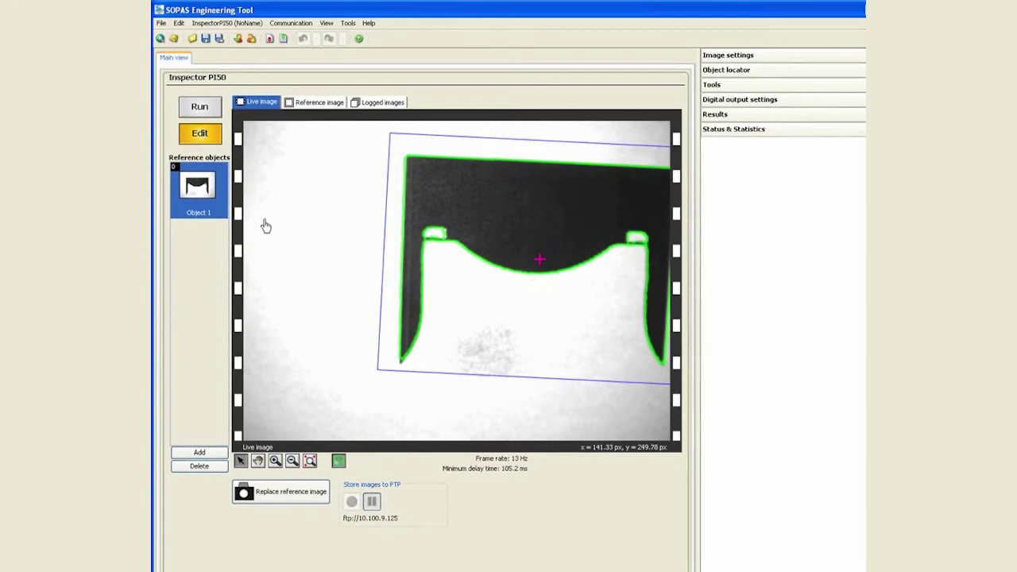
left_click(203, 108)
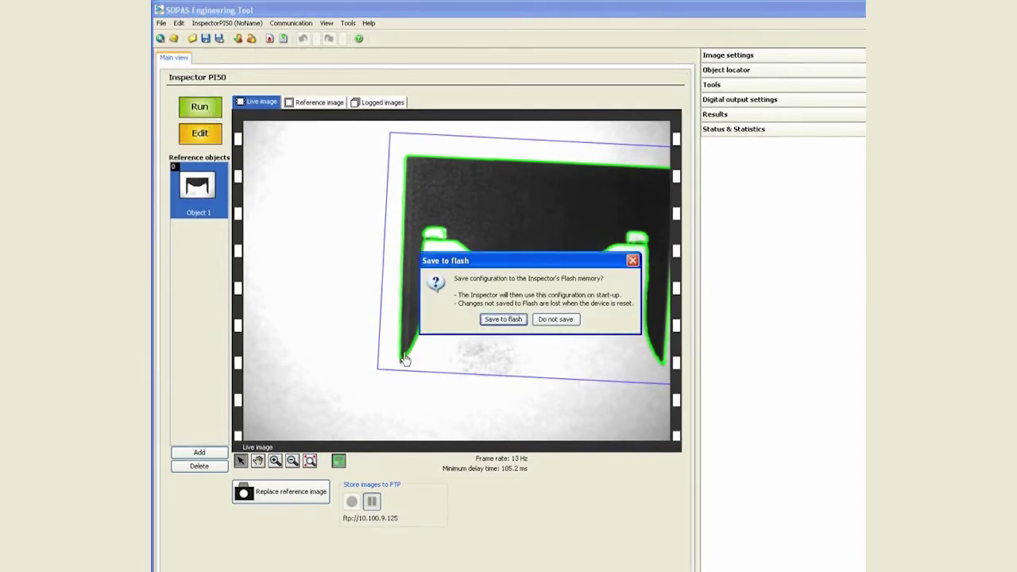
left_click(510, 320)
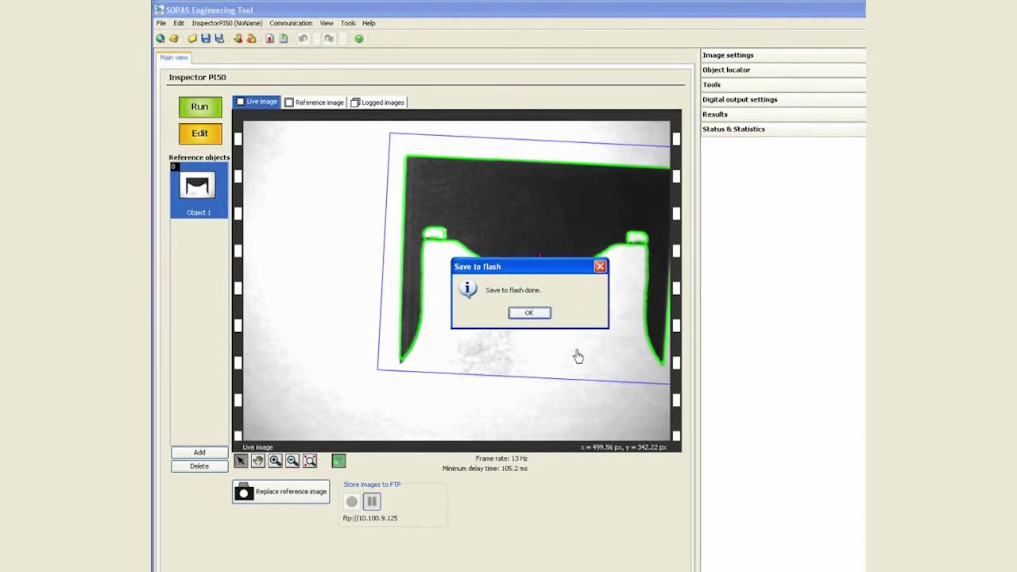
left_click(529, 314)
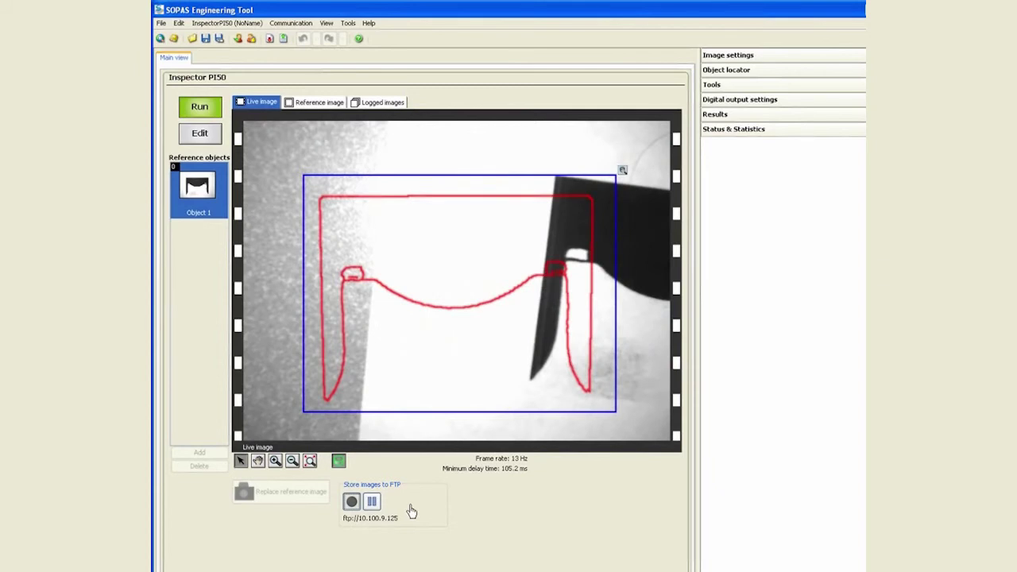
left_click(351, 502)
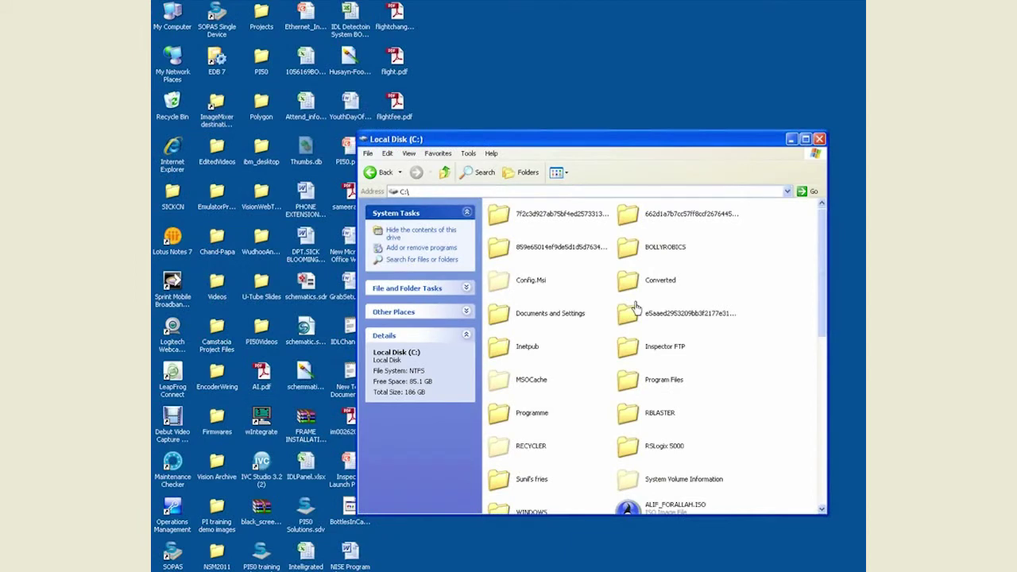
Open C:\Inspector FTP\Test3 in a maximized window and scroll through the stored 640 x 480 Object 1 bitmaps.
double_click(636, 345)
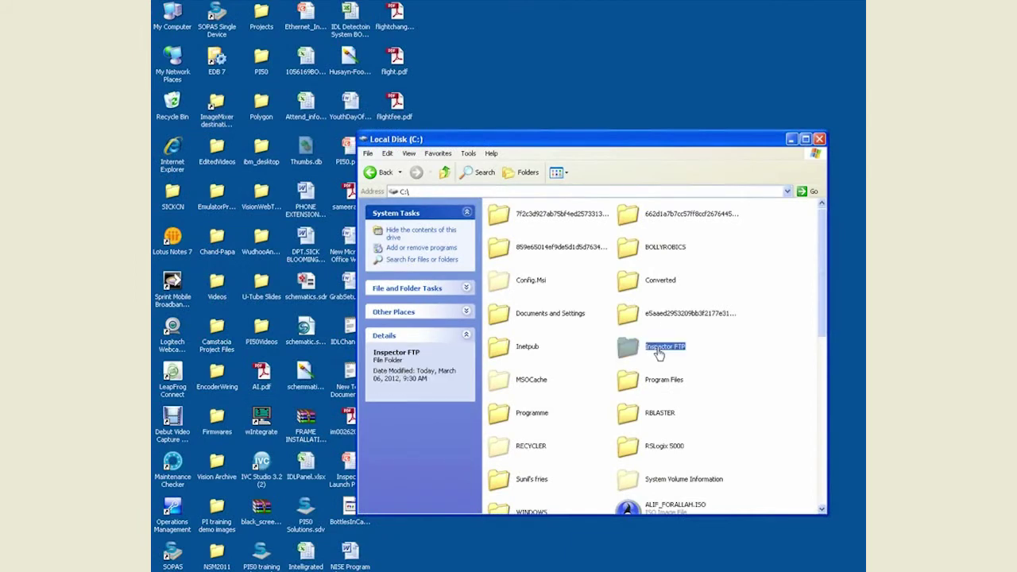
double_click(557, 140)
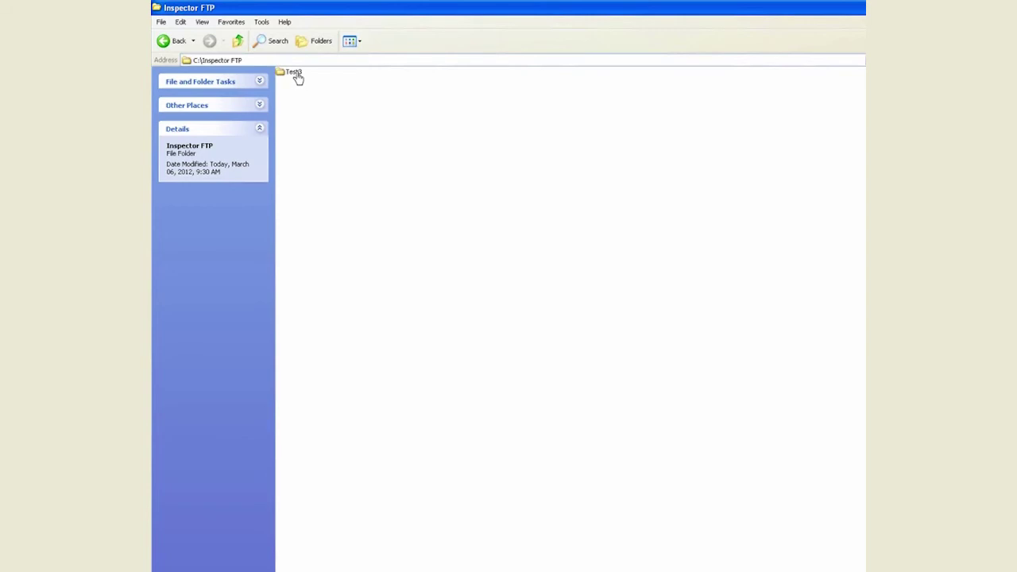
mouse_move(298, 80)
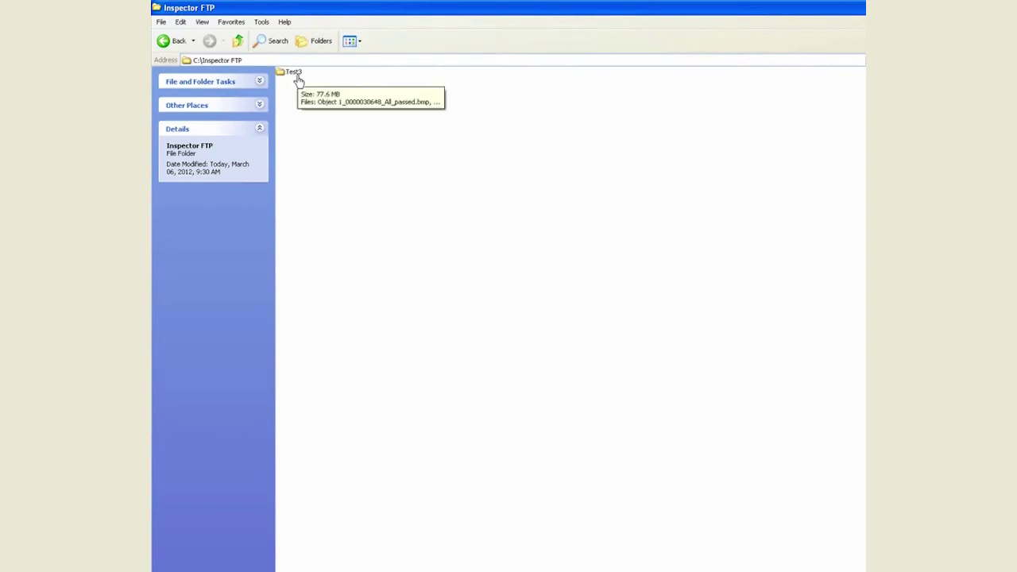
double_click(296, 75)
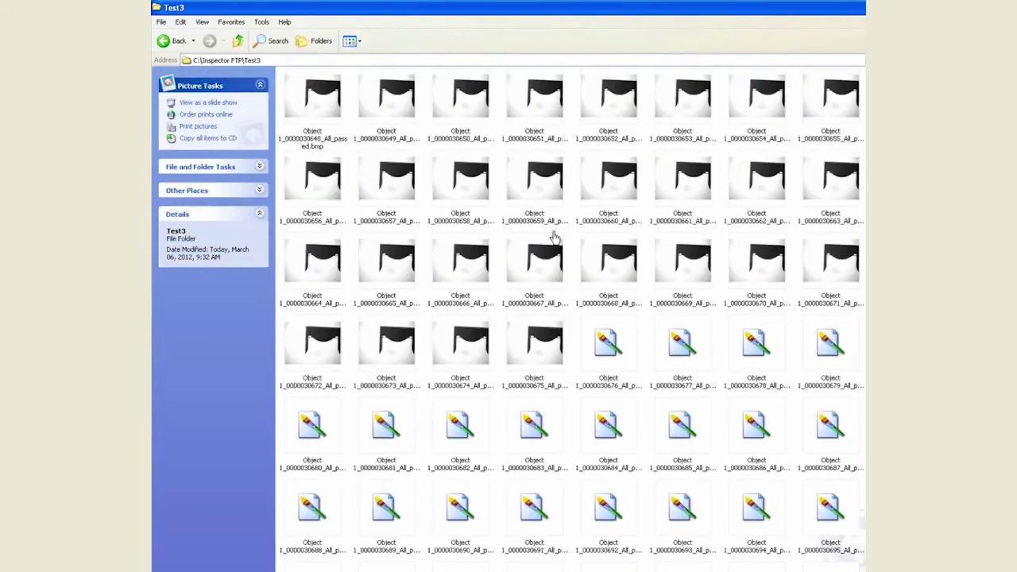
scroll(553, 237, "down", 5)
scroll(553, 237, "down", 15)
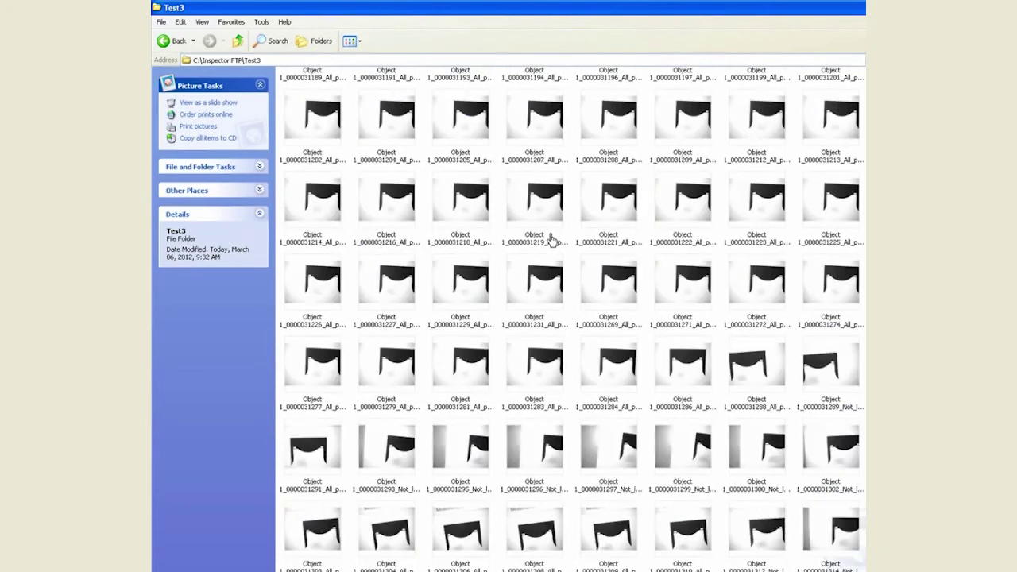
scroll(553, 237, "up", 2)
scroll(553, 239, "up", 15)
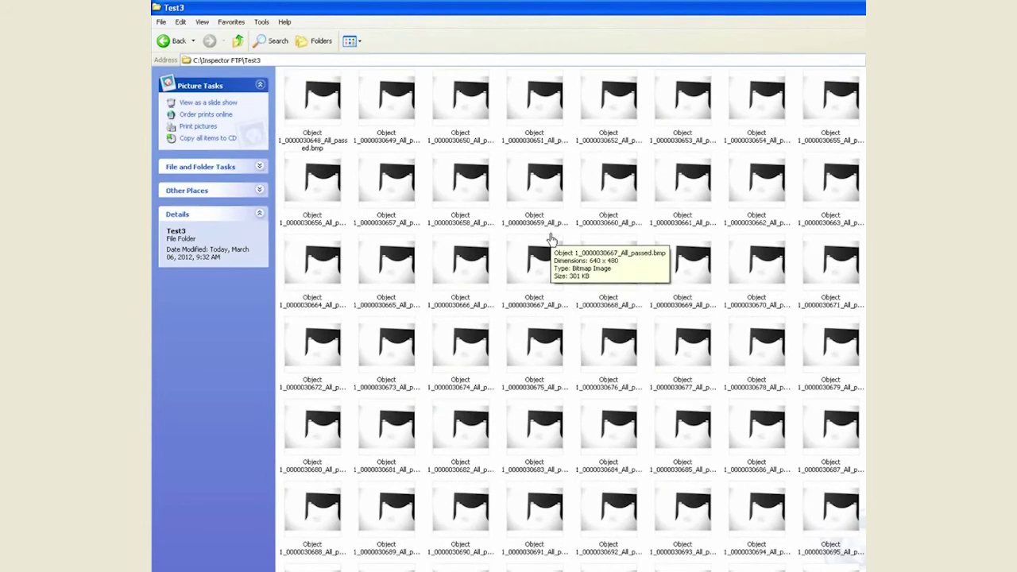